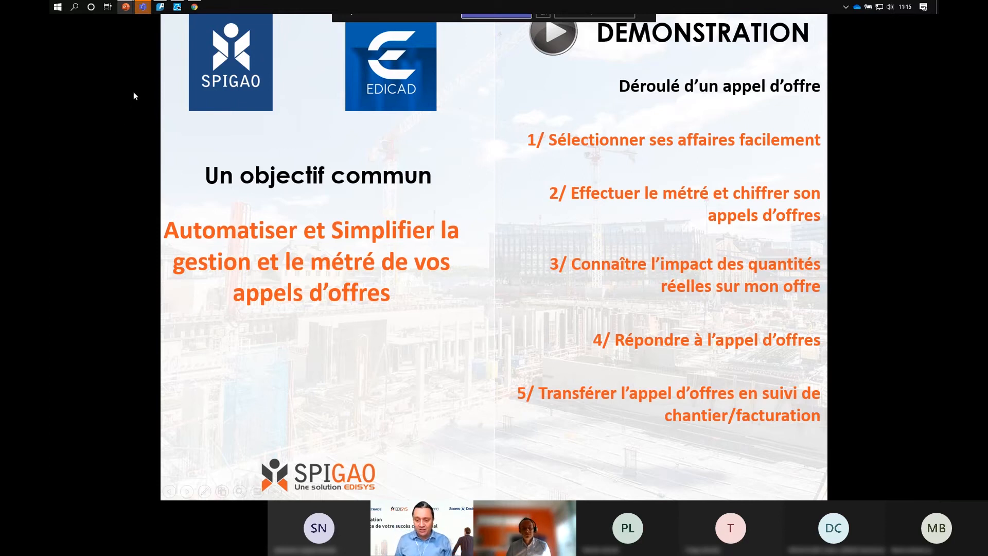
# Switch to Chrome and play the YouTube video "Synchronisation d'ArchiTECH.PC ou KutchCAD avec SPIGAO" in full screen
pyautogui.click(195, 7)
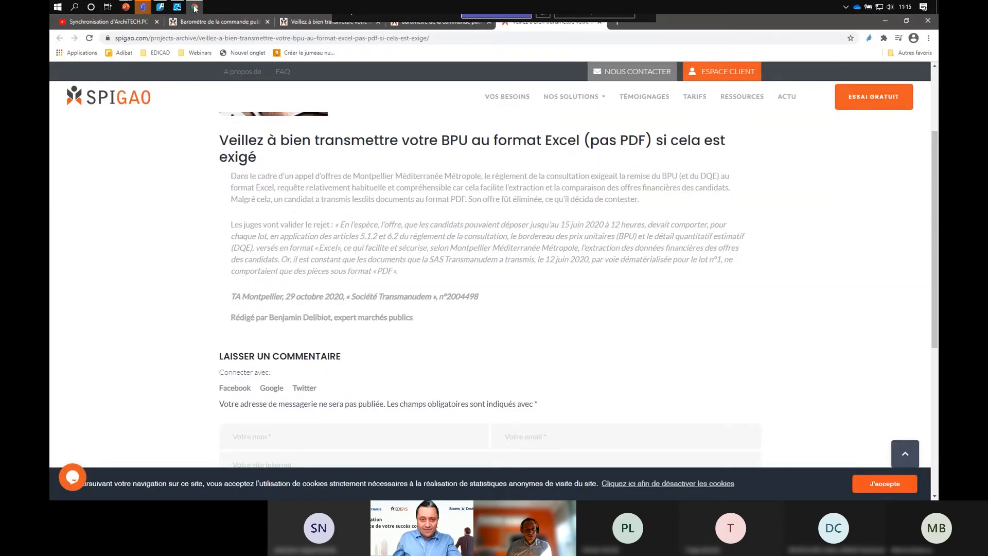
pyautogui.click(90, 23)
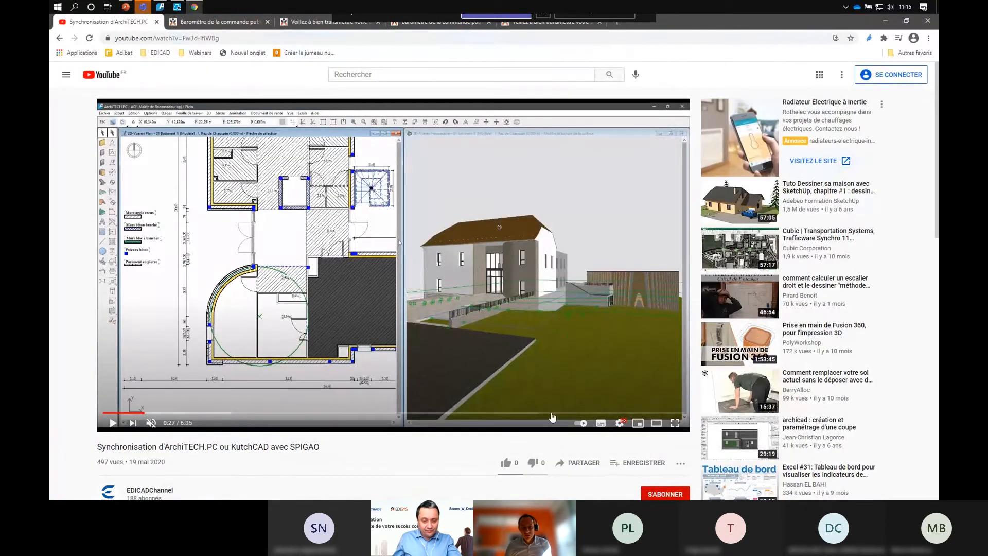
pyautogui.click(675, 422)
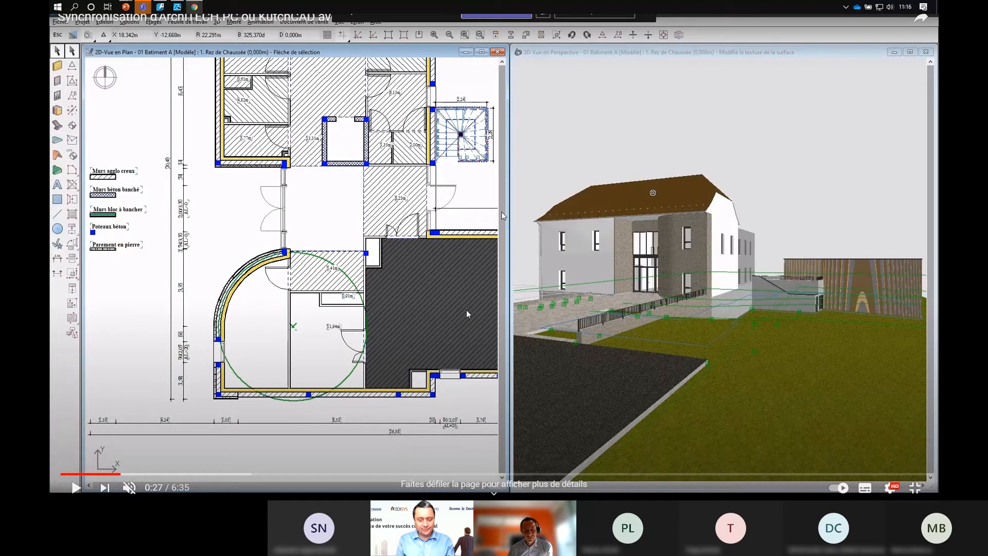
pyautogui.click(76, 487)
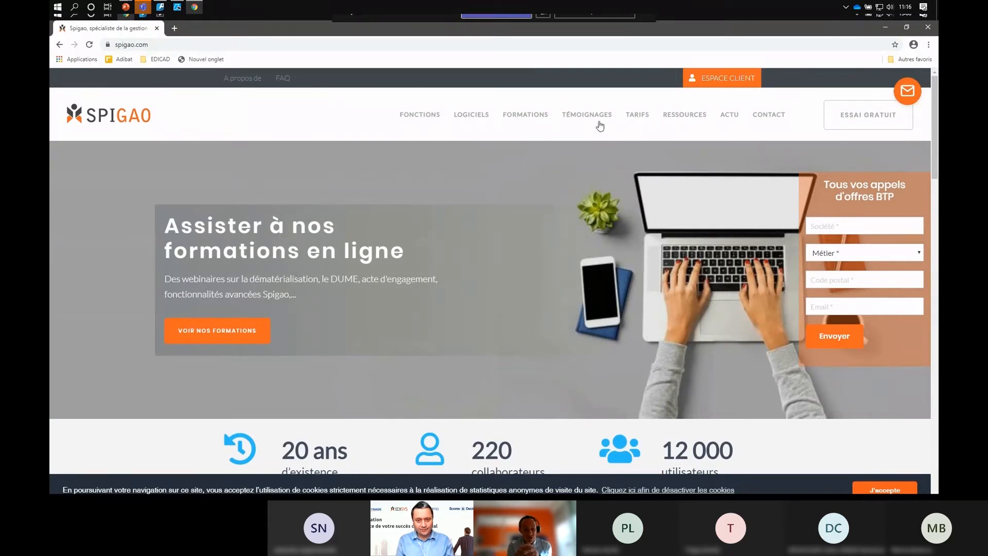
# Open the SPIGAO client login page, and switch to ArchiTECH.PC with the whole ground-floor plan fitted in a maximized view
pyautogui.click(729, 83)
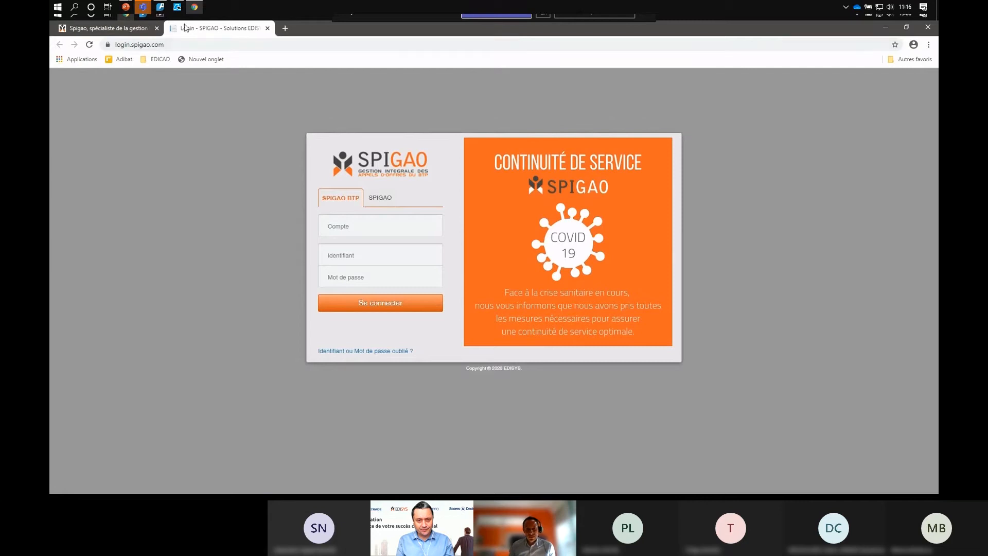
pyautogui.click(144, 17)
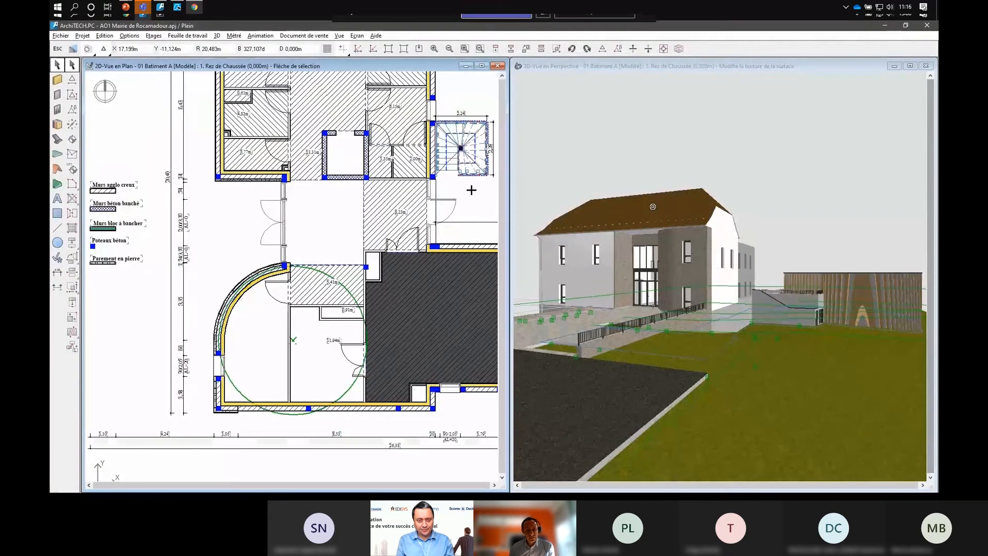
pyautogui.click(482, 65)
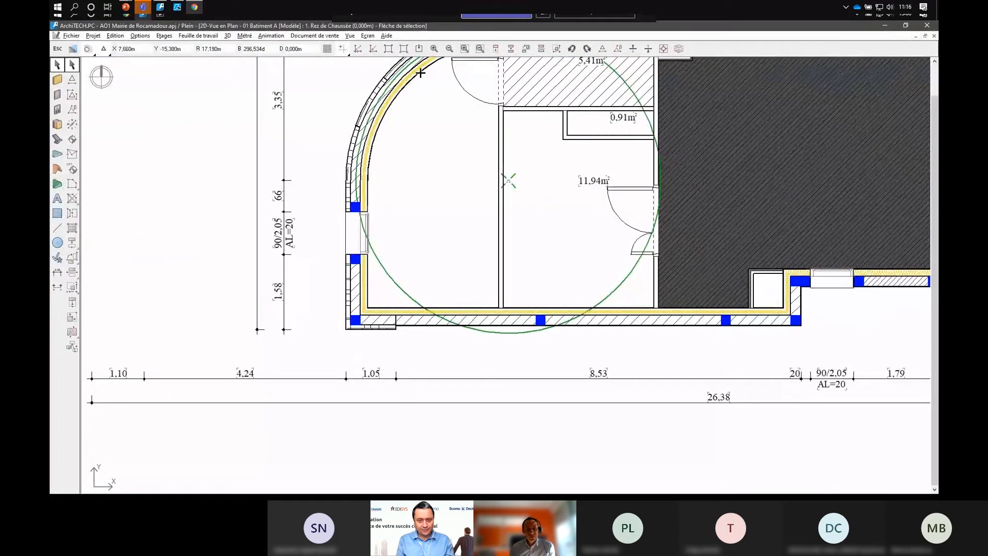
pyautogui.click(404, 48)
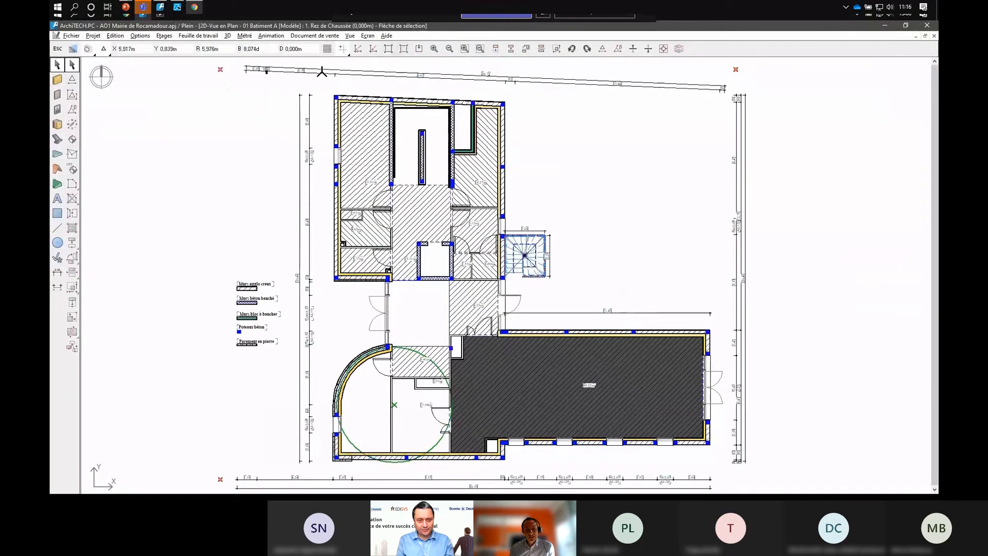
# Open the SPIGAO import list of tenders and look through the new ones
pyautogui.click(245, 36)
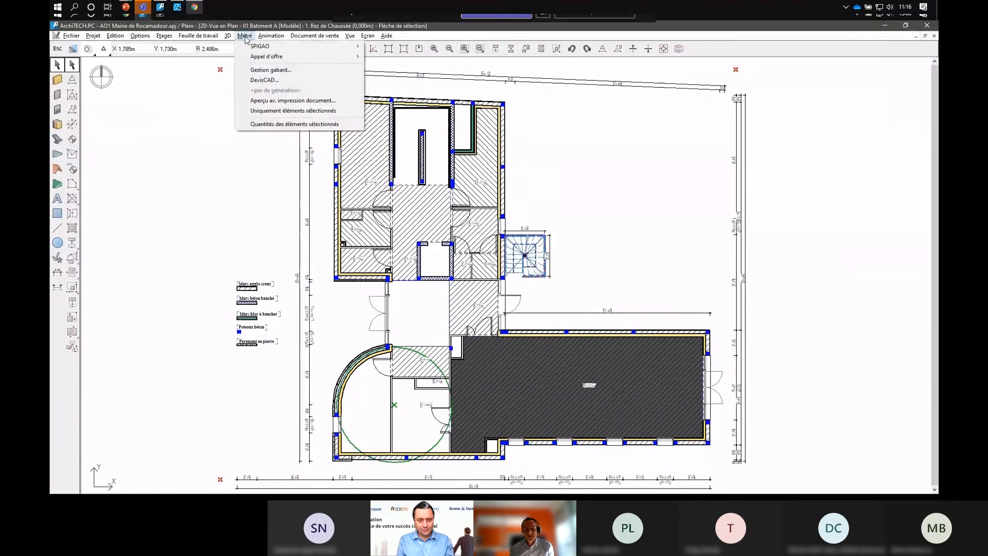
pyautogui.moveTo(280, 50)
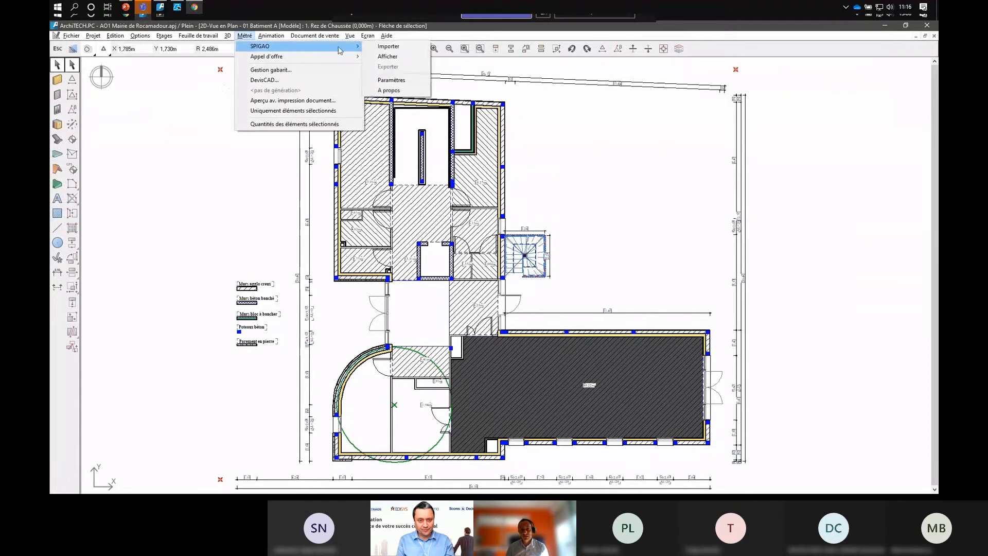
pyautogui.click(393, 48)
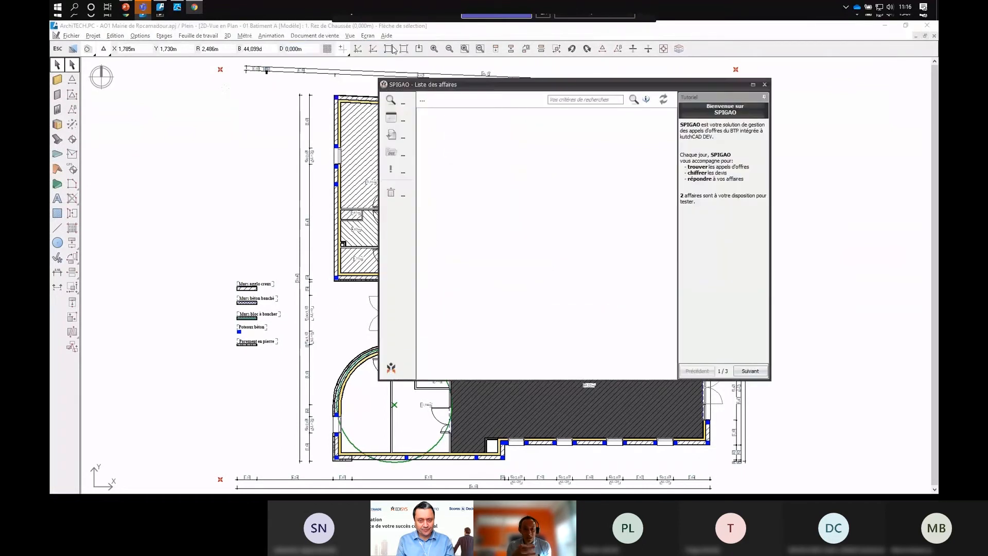
pyautogui.moveTo(674, 132); pyautogui.dragTo(680, 226)
pyautogui.scroll(10, 513, 131)
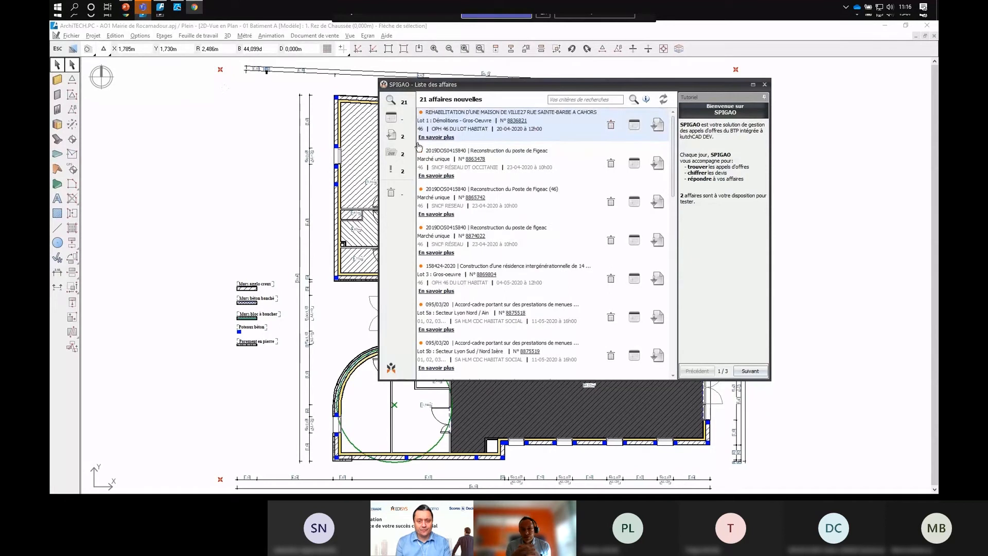
# From the tenders with an available DIE, import "construction nouvelle mairie et centre des congrès" Lot 9 cloisons, overwriting the existing DIE version
pyautogui.click(391, 153)
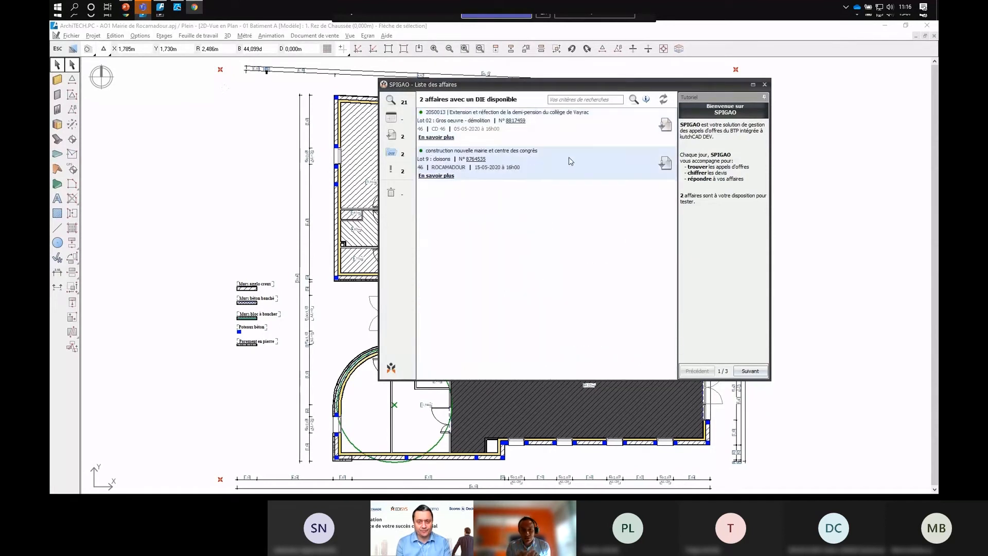
pyautogui.click(665, 165)
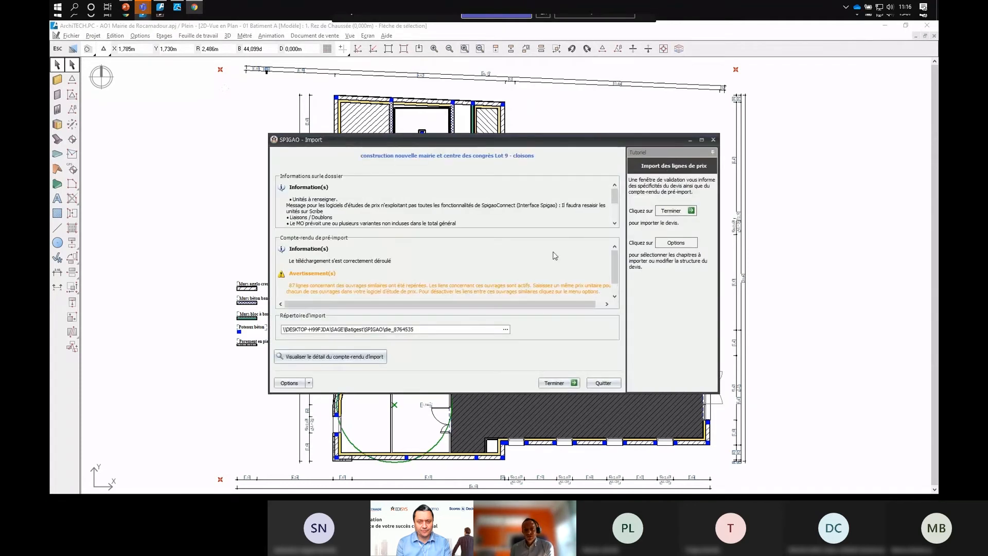
pyautogui.click(556, 382)
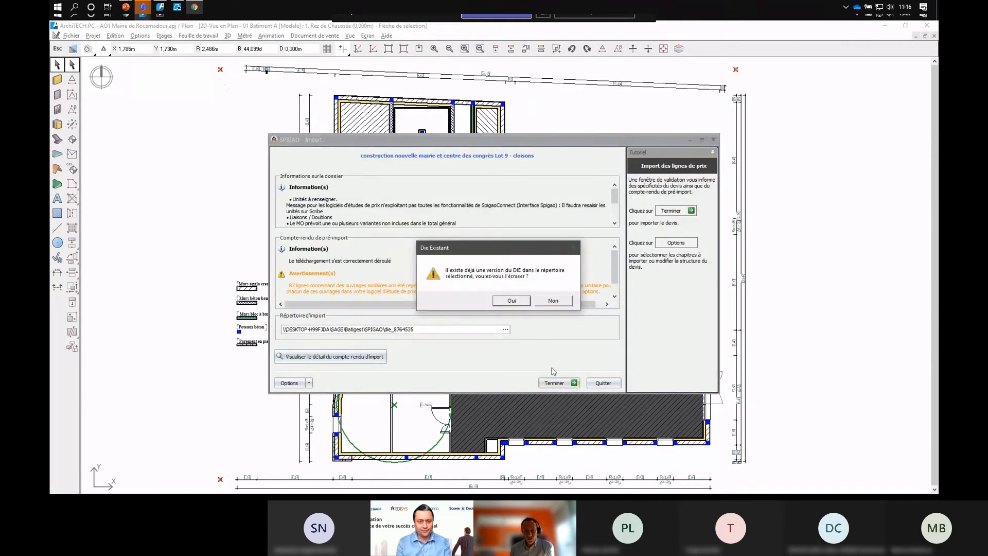
pyautogui.click(511, 301)
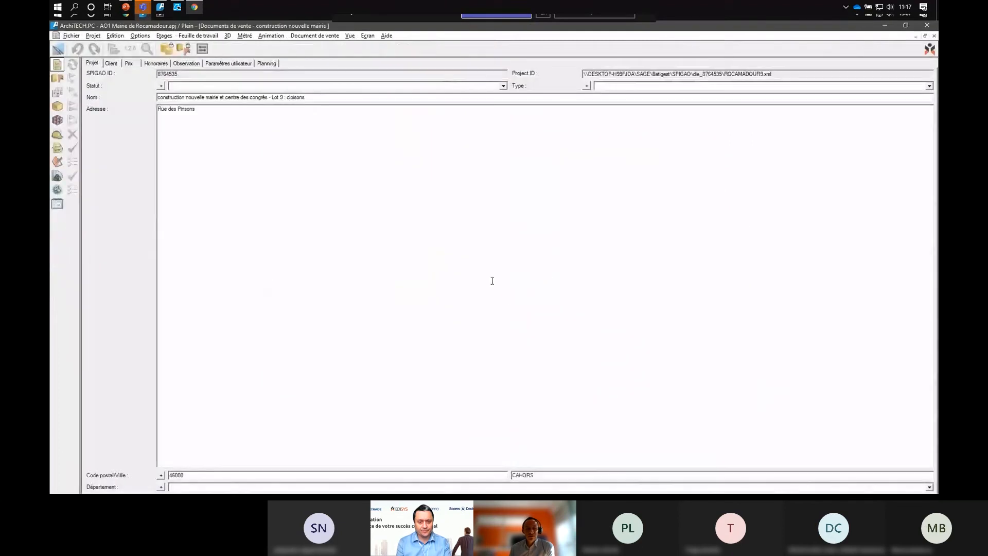
# Check the imported project's name and expand all chapters of its price-line tree
pyautogui.moveTo(315, 98); pyautogui.dragTo(151, 94)
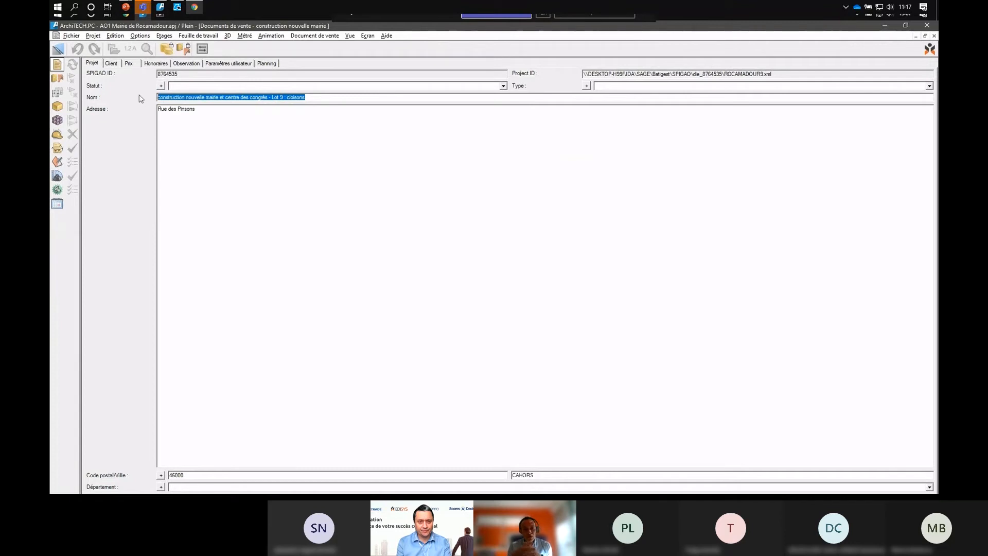
pyautogui.click(57, 106)
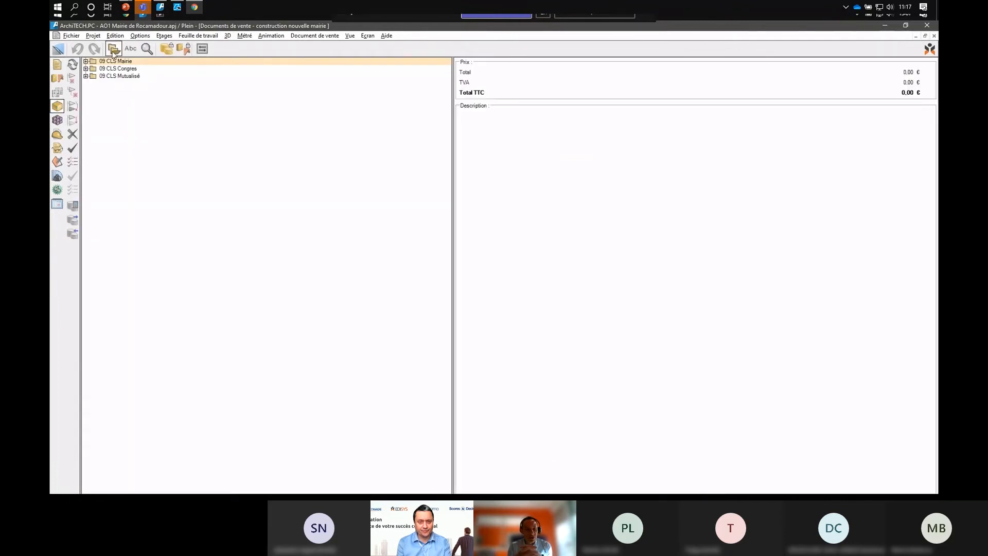
pyautogui.click(113, 48)
pyautogui.moveTo(448, 136)
pyautogui.mouseDown()
pyautogui.moveTo(446, 359)
pyautogui.moveTo(463, 241)
pyautogui.moveTo(449, 137)
pyautogui.mouseUp()
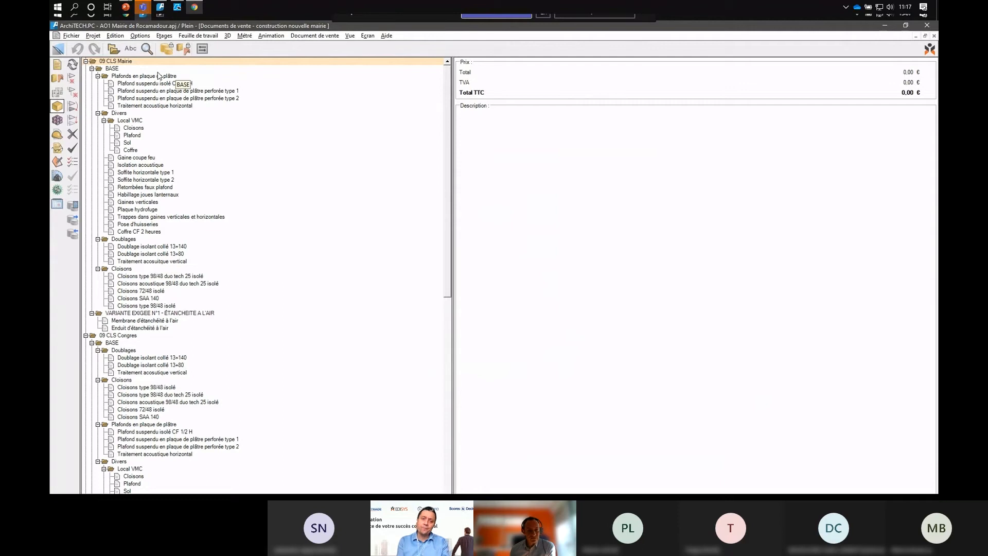
# Display the tender window with the SPIGAO quantities and prices for each work item
pyautogui.click(245, 35)
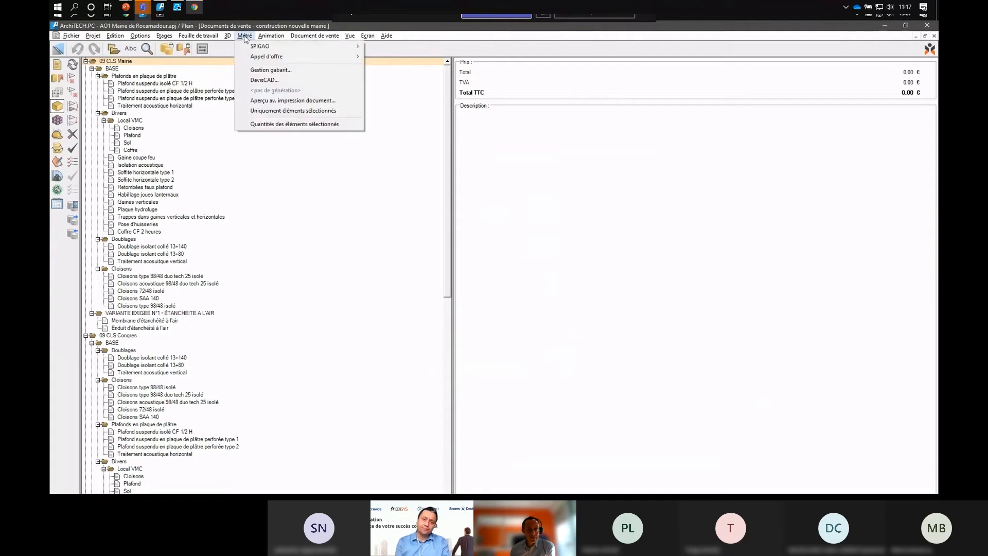
pyautogui.moveTo(261, 57)
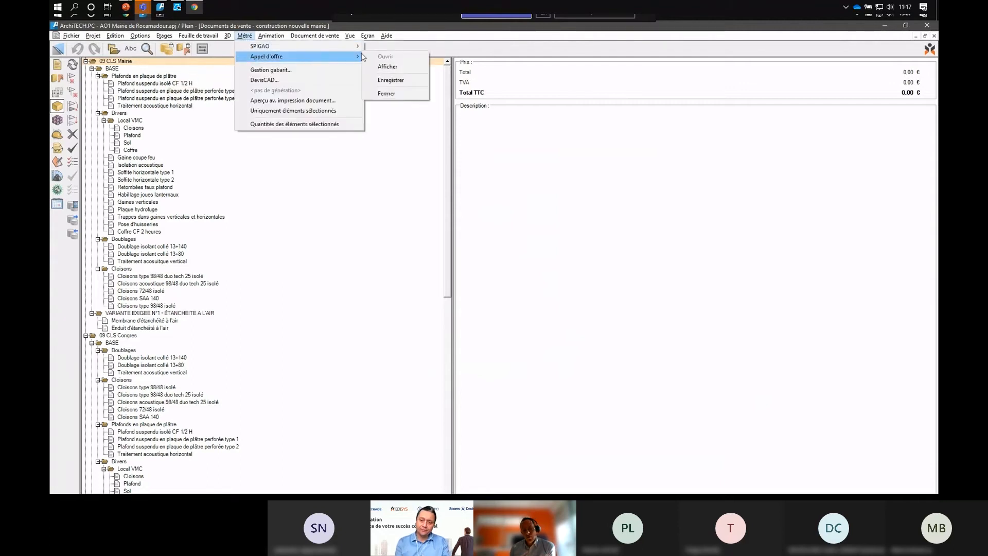
pyautogui.click(387, 67)
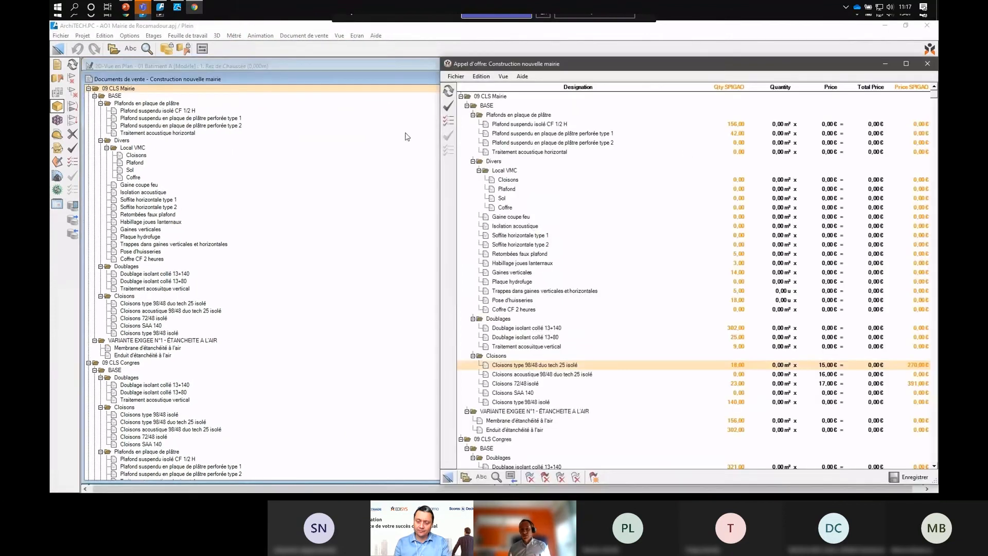
pyautogui.moveTo(934, 99)
pyautogui.mouseDown()
pyautogui.moveTo(930, 367)
pyautogui.moveTo(934, 97)
pyautogui.mouseUp()
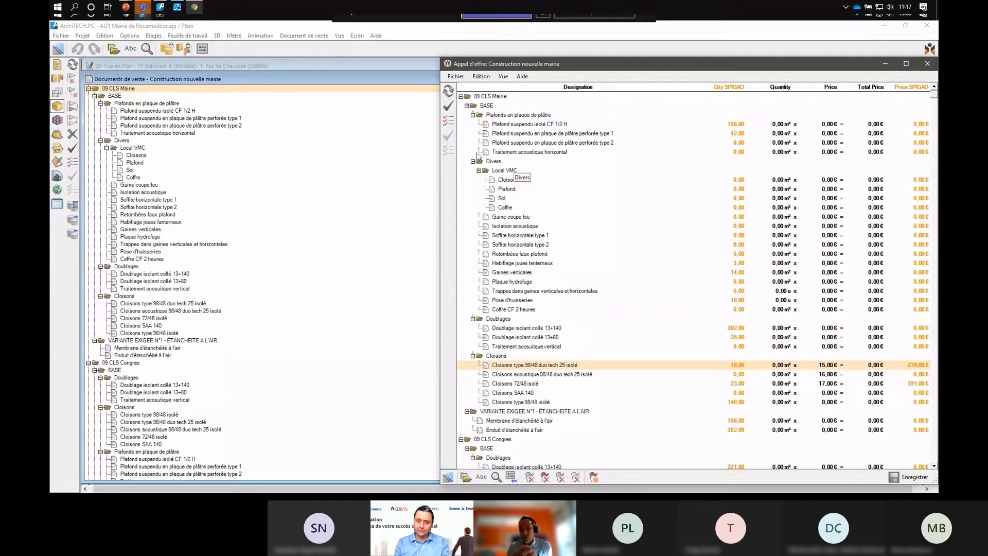
# Bring the ground-floor plan forward and select all elements identical to the insulation lining of the outer wall
pyautogui.click(306, 65)
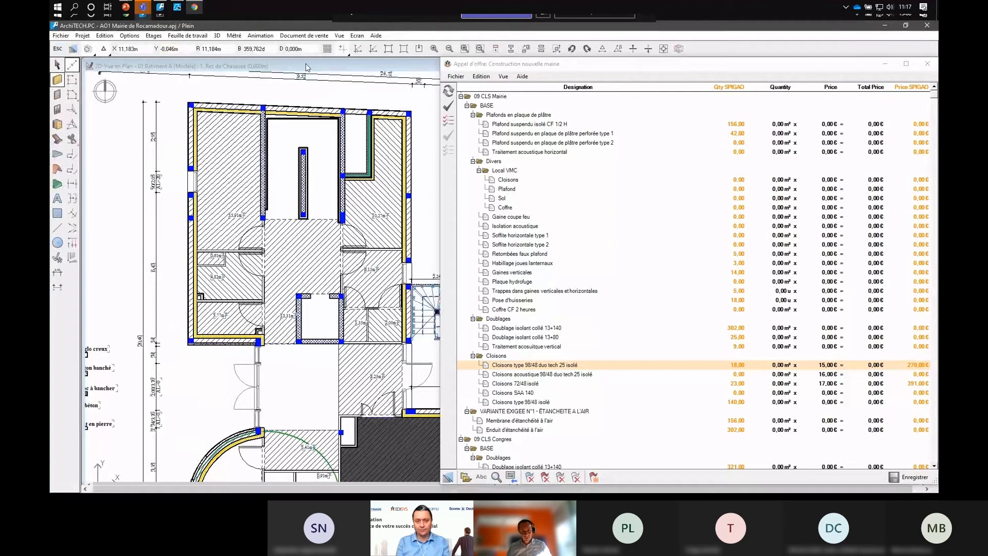
pyautogui.click(185, 241)
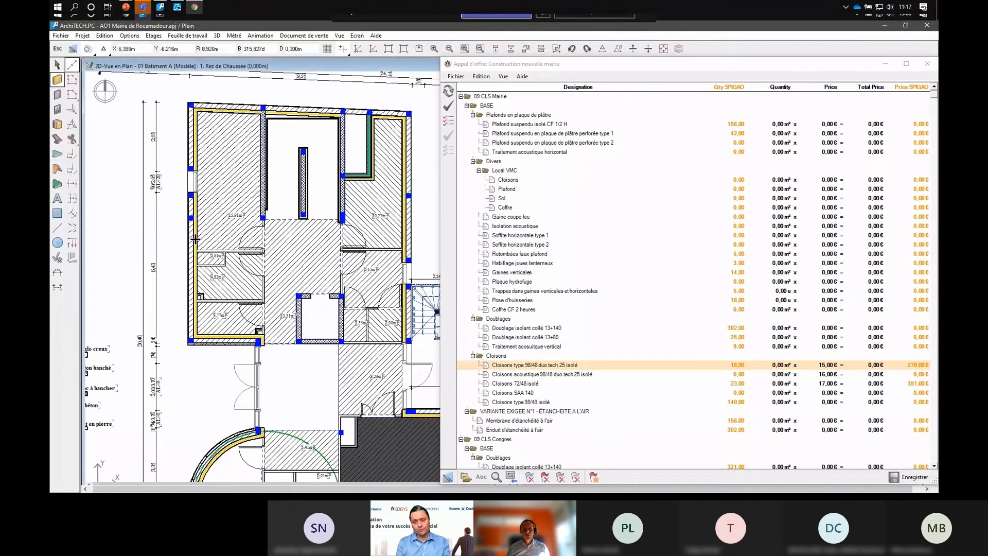
pyautogui.rightClick(197, 240)
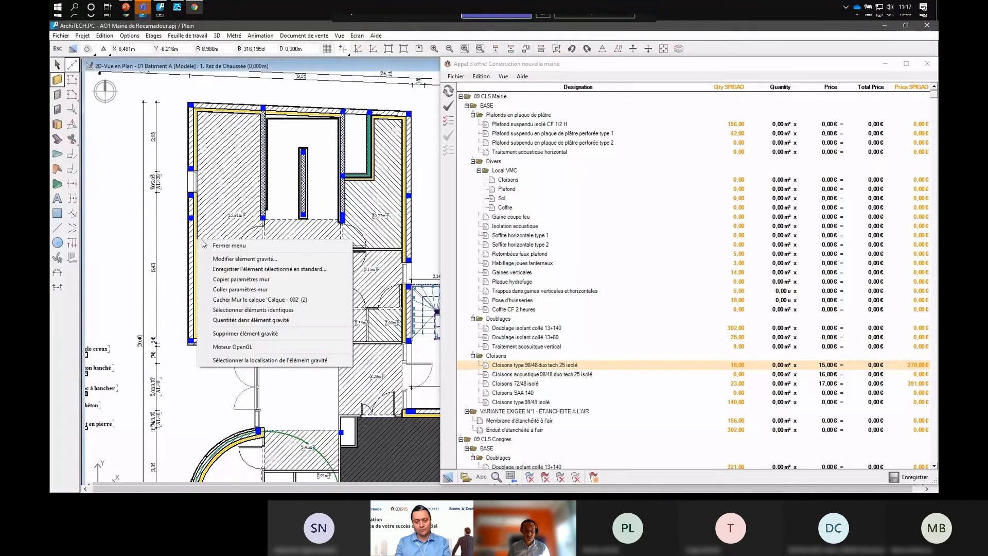
pyautogui.click(254, 310)
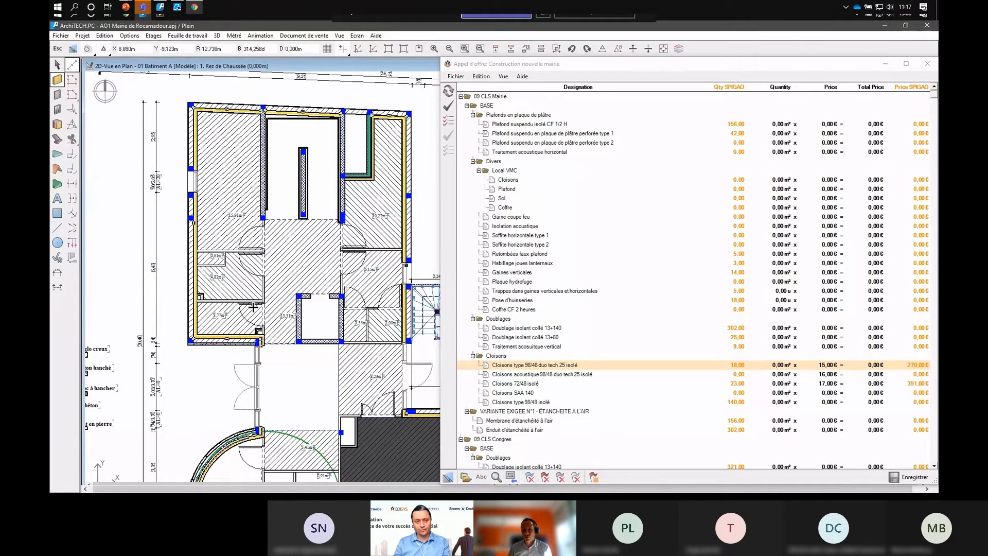
# Link the selected wall linings to the Mairie item "Doublage isolant collé 13+140" using the Surface (Su) parameter
pyautogui.click(487, 330)
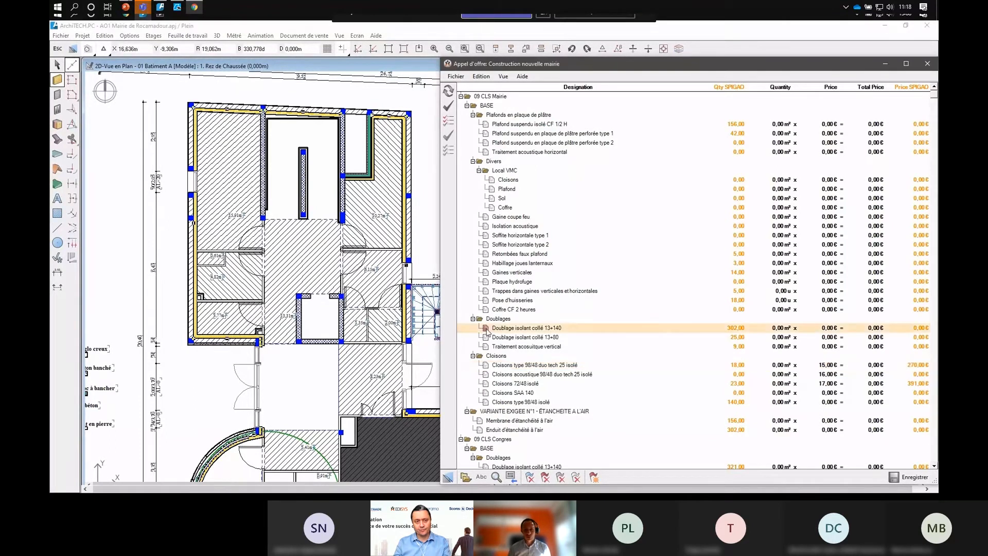
pyautogui.moveTo(487, 331); pyautogui.dragTo(208, 381)
pyautogui.moveTo(720, 161); pyautogui.dragTo(539, 143)
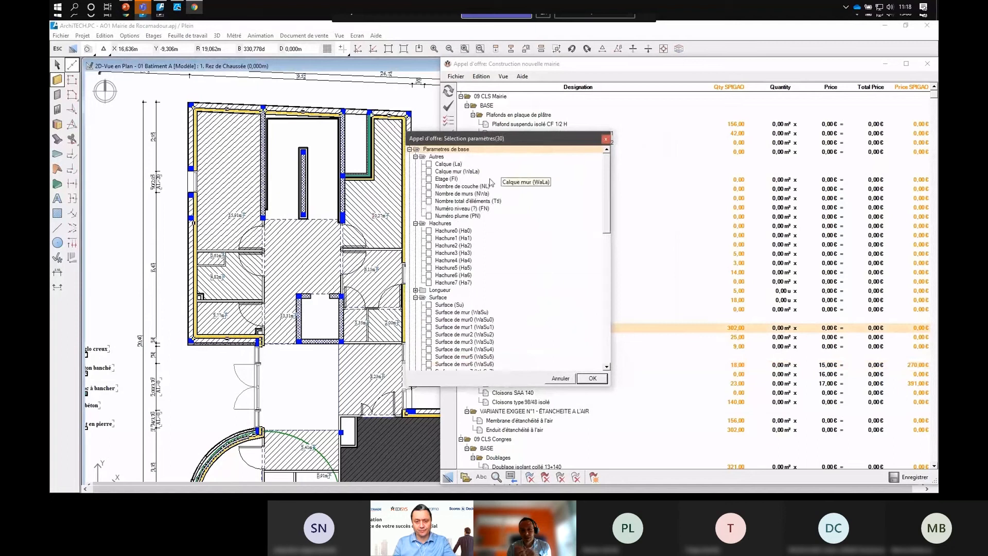
pyautogui.click(447, 305)
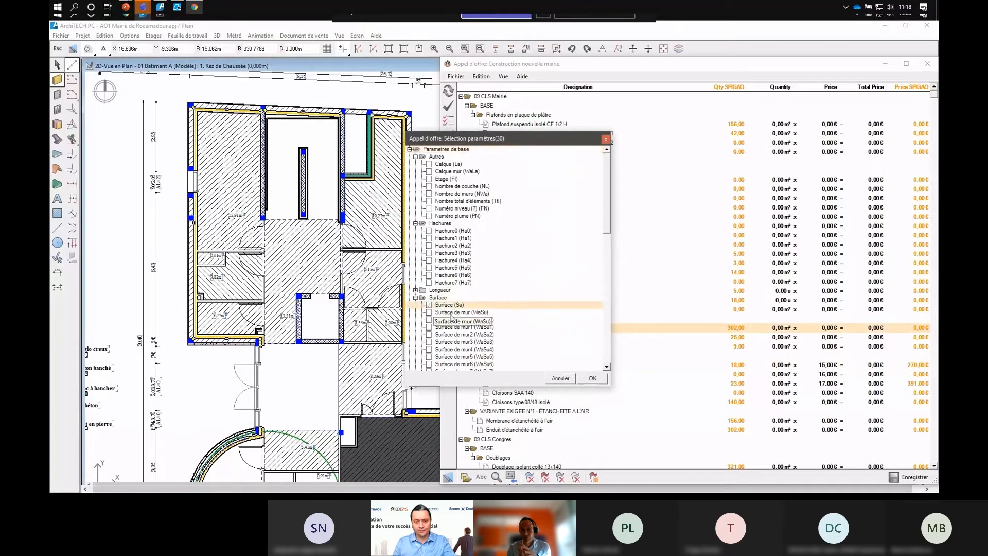
pyautogui.click(588, 377)
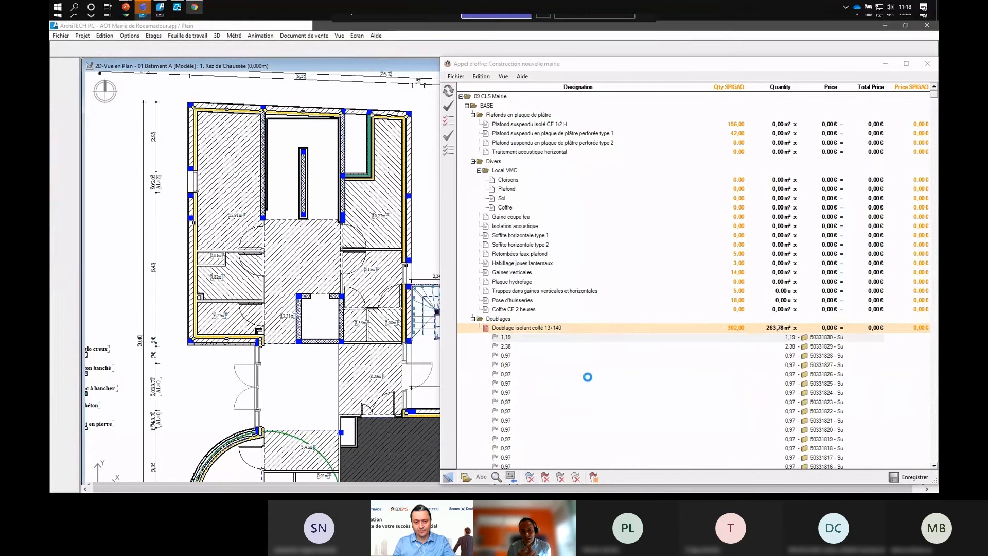
# Examine the individual surface entries linked to "Doublage isolant collé 13+140" and the Cloisons chapter below them
pyautogui.click(486, 328)
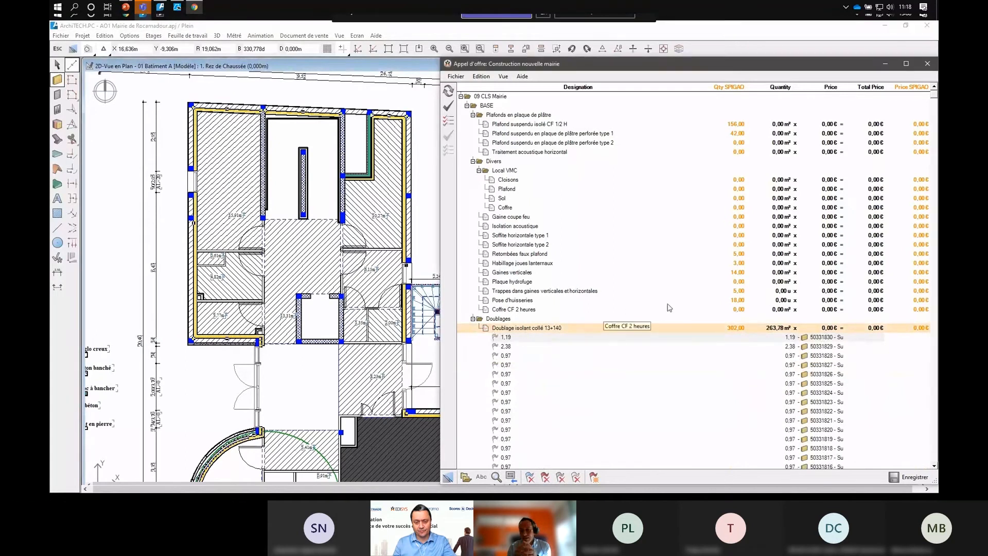
pyautogui.scroll(-5, 935, 117)
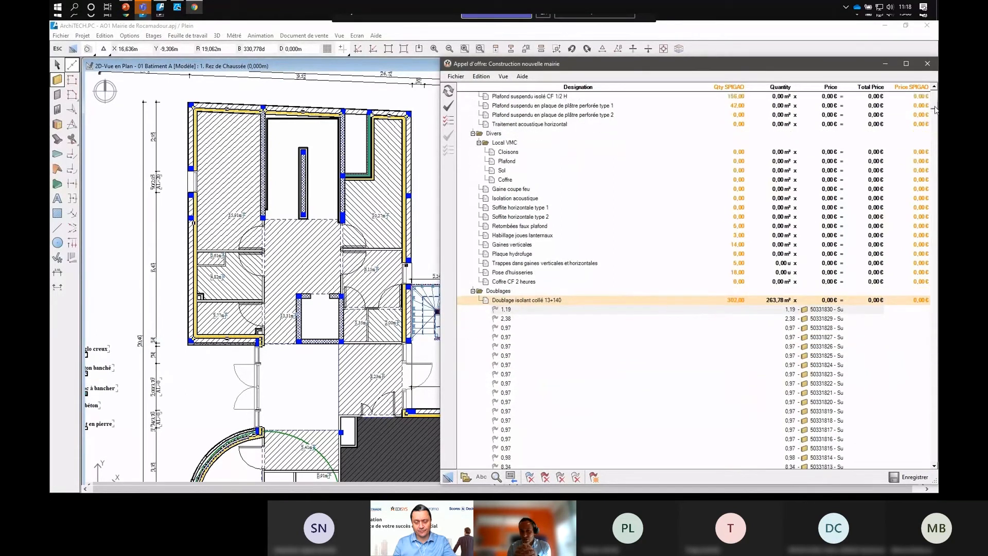
pyautogui.moveTo(935, 117); pyautogui.dragTo(934, 181)
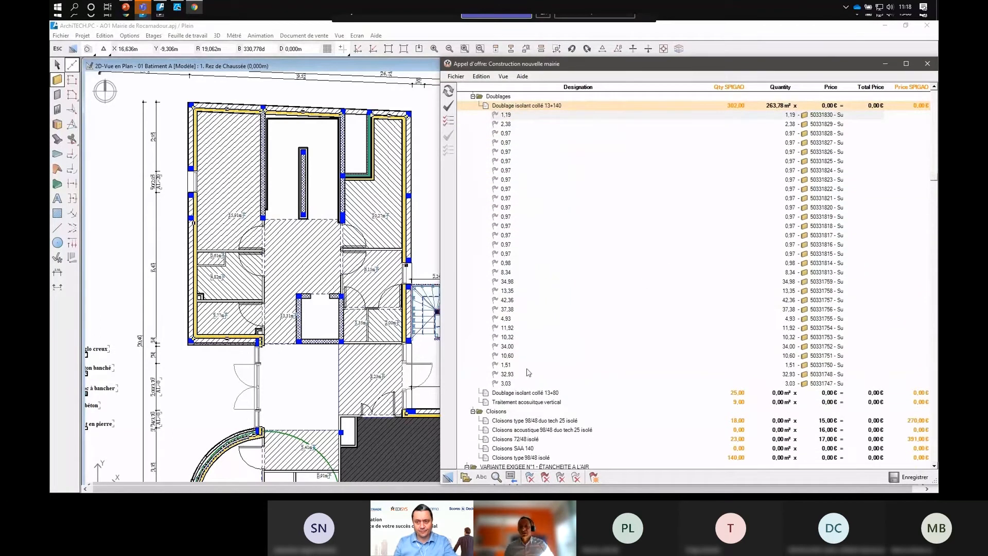
pyautogui.click(507, 410)
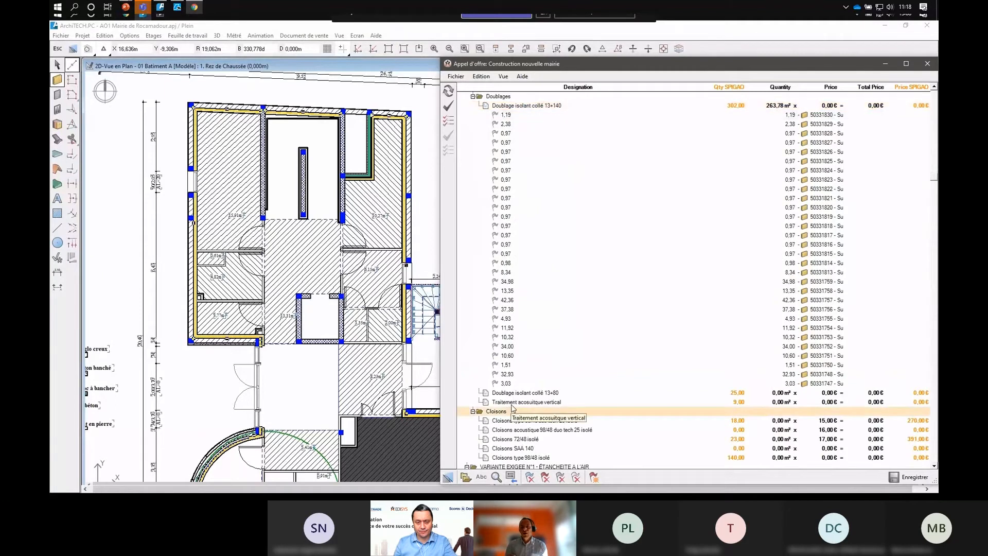
# Clear the wall-lining selection and select all partitions identical to the horizontal one between the lower-left rooms
pyautogui.click(215, 362)
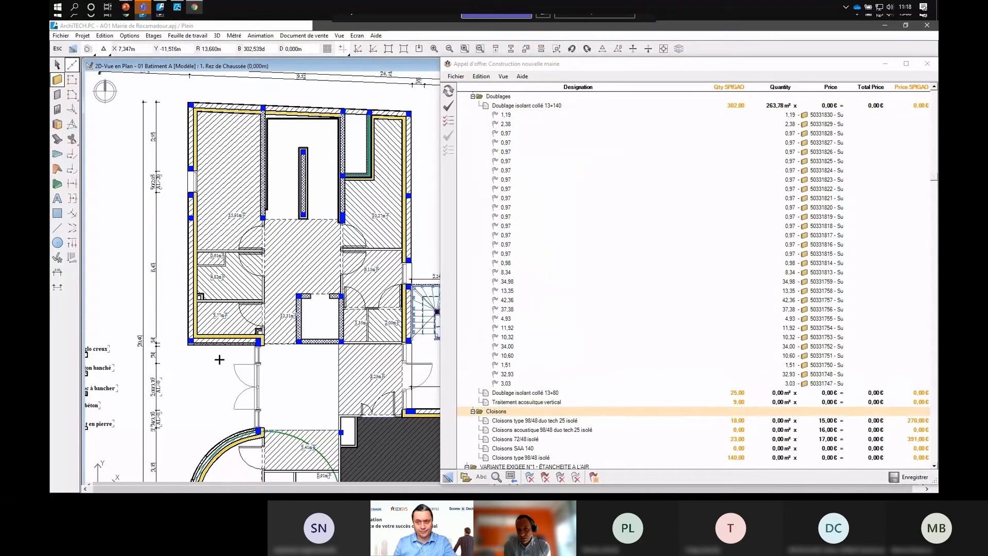
pyautogui.rightClick(231, 300)
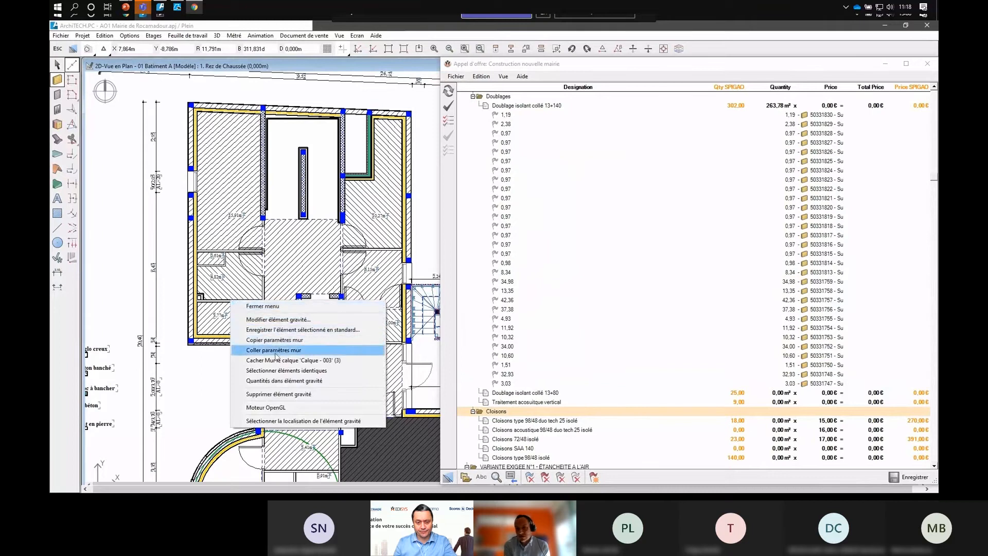
pyautogui.click(282, 370)
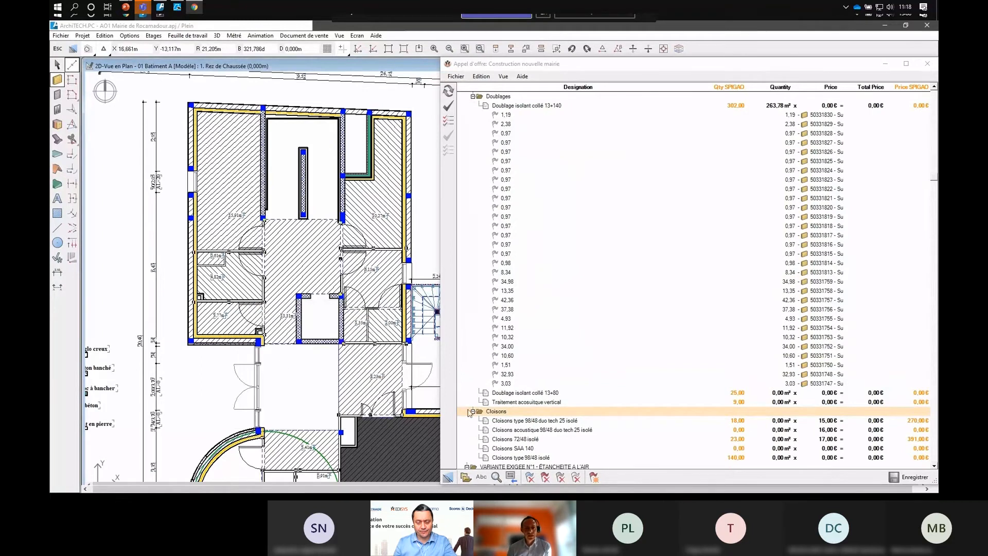
# Link the selected partitions to the Mairie item "Cloisons type 98/48 duo tech 25 isolé" using the Surface (Su) parameter
pyautogui.click(485, 422)
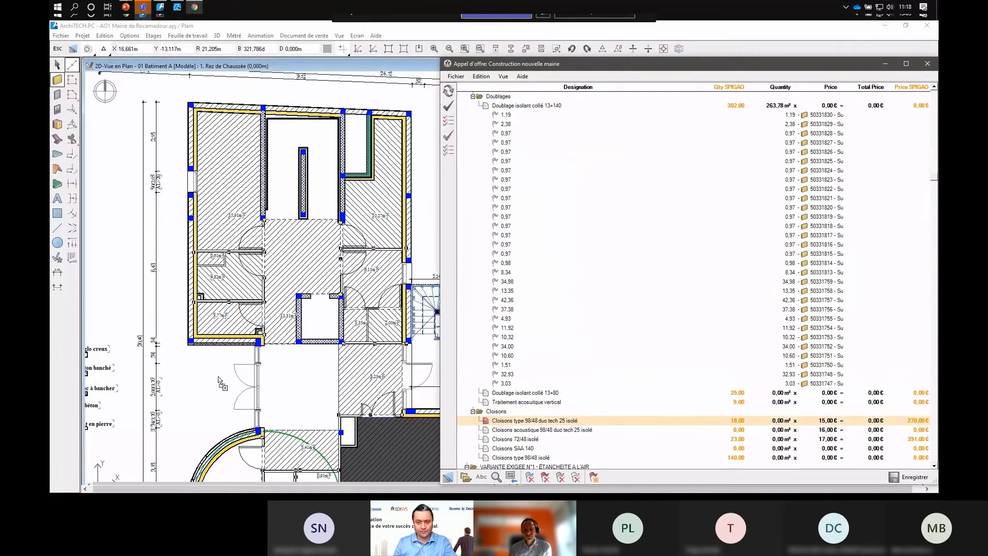
pyautogui.moveTo(218, 377); pyautogui.dragTo(218, 377)
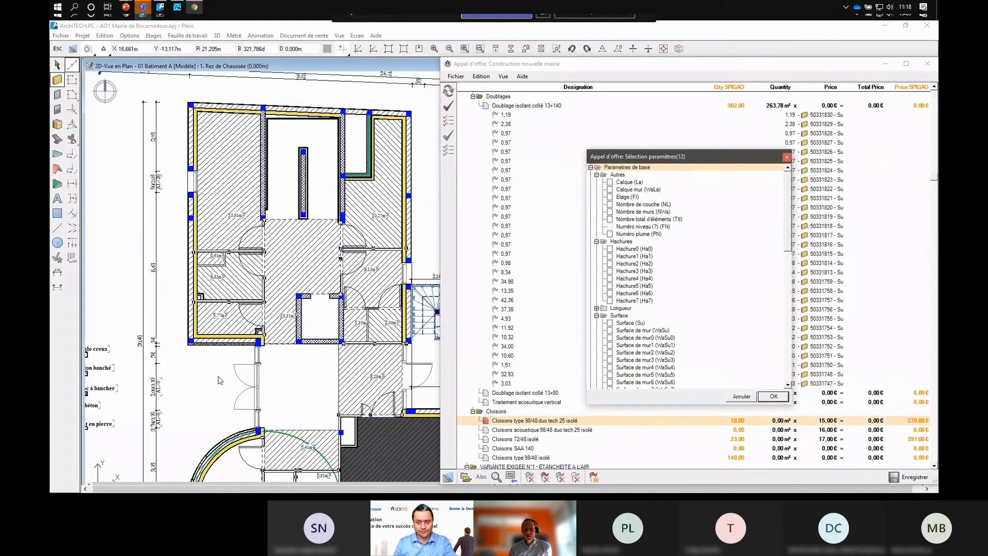
pyautogui.click(609, 322)
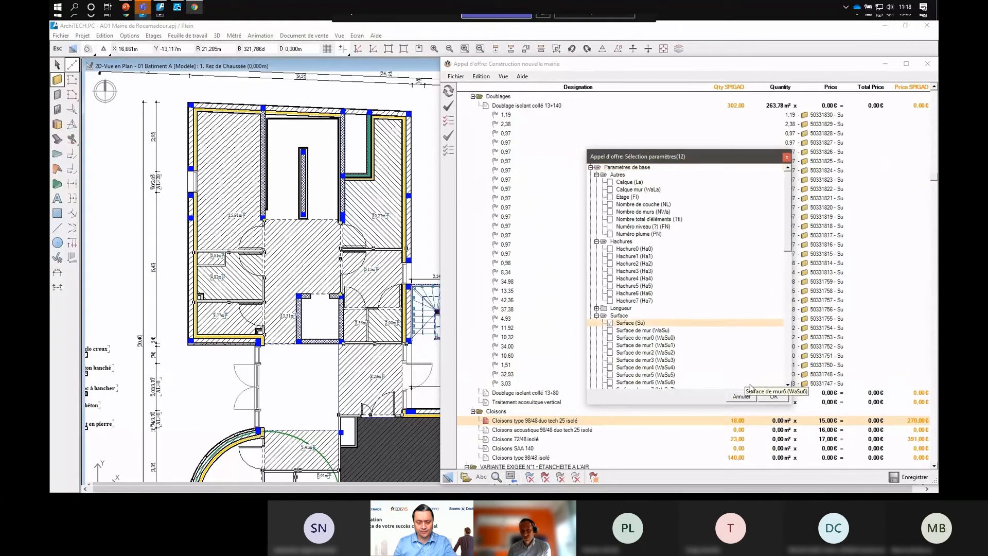
pyautogui.click(767, 396)
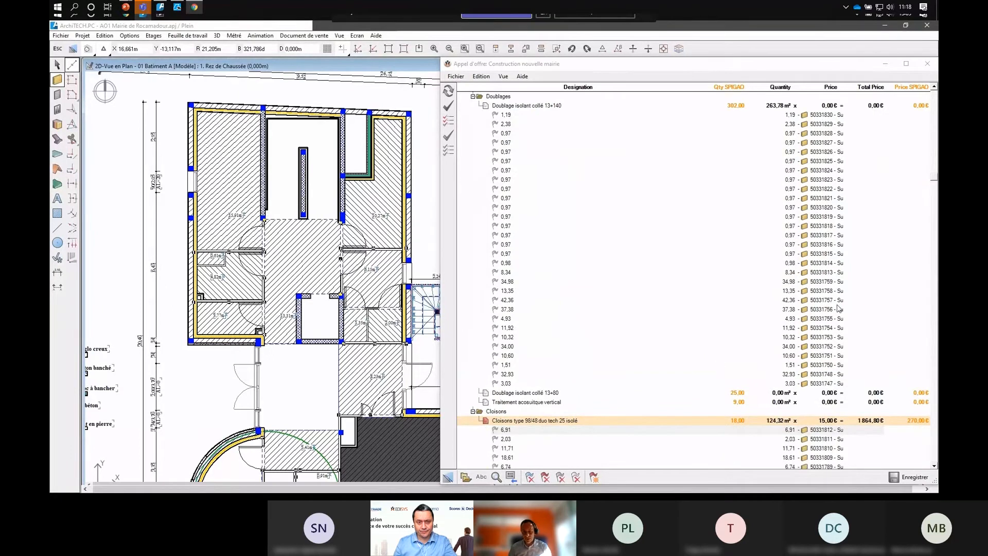
pyautogui.moveTo(934, 178); pyautogui.dragTo(934, 189)
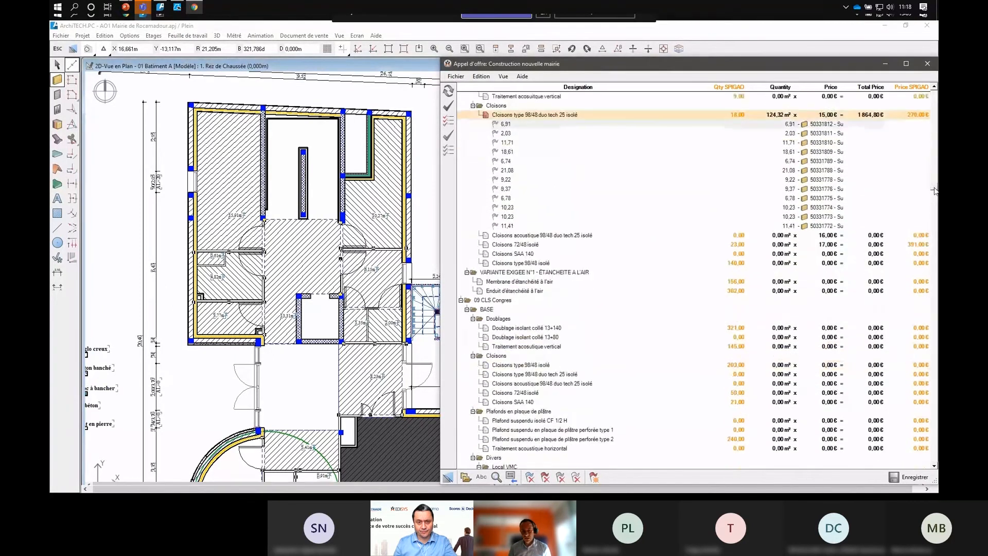
# Clear that selection and select all partitions identical to the thin one between the two small rooms beside the staircase
pyautogui.click(487, 116)
pyautogui.click(221, 368)
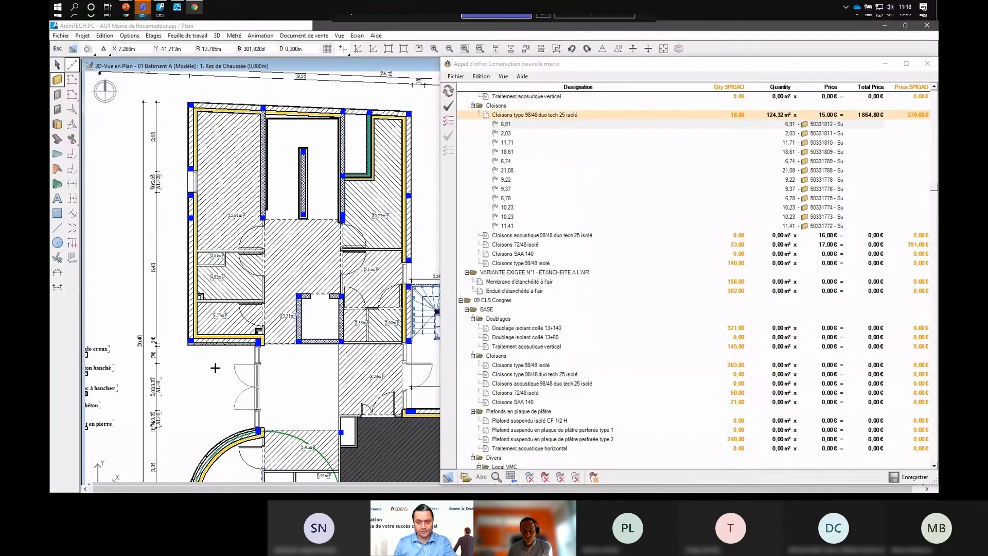
pyautogui.rightClick(364, 330)
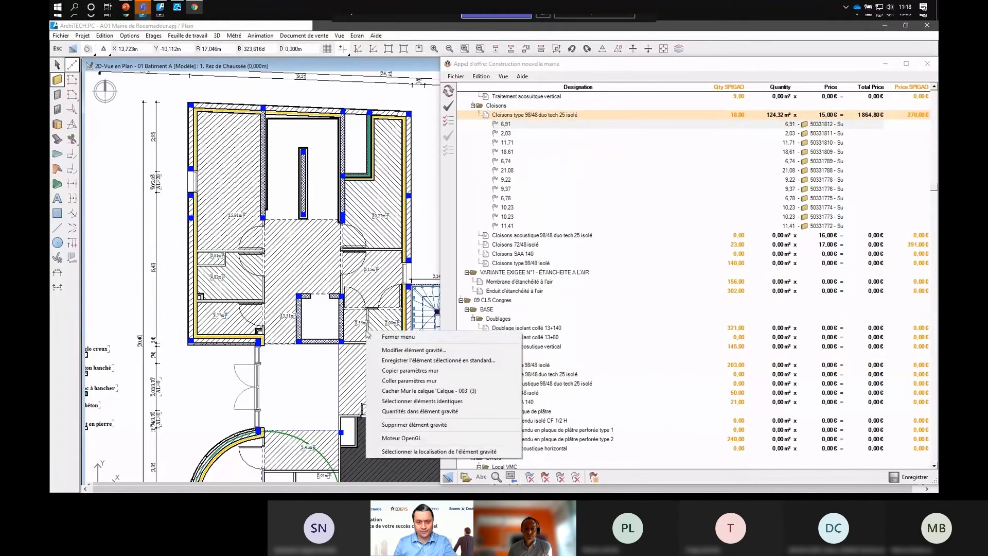
pyautogui.click(411, 397)
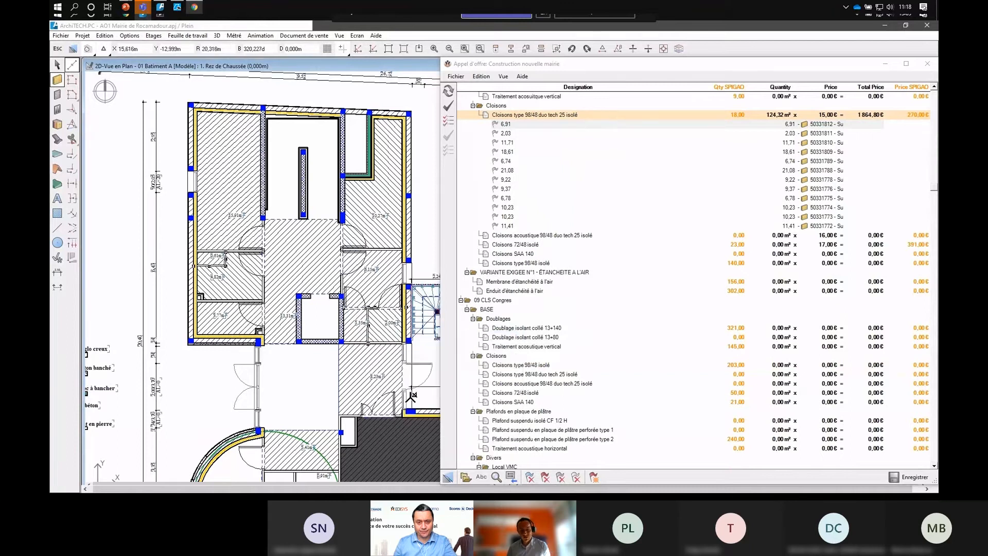
# Link the selected thin partitions to the Mairie item "Cloisons 72/48 isolé" with the Surface (Su) parameter, and save the tender
pyautogui.click(486, 246)
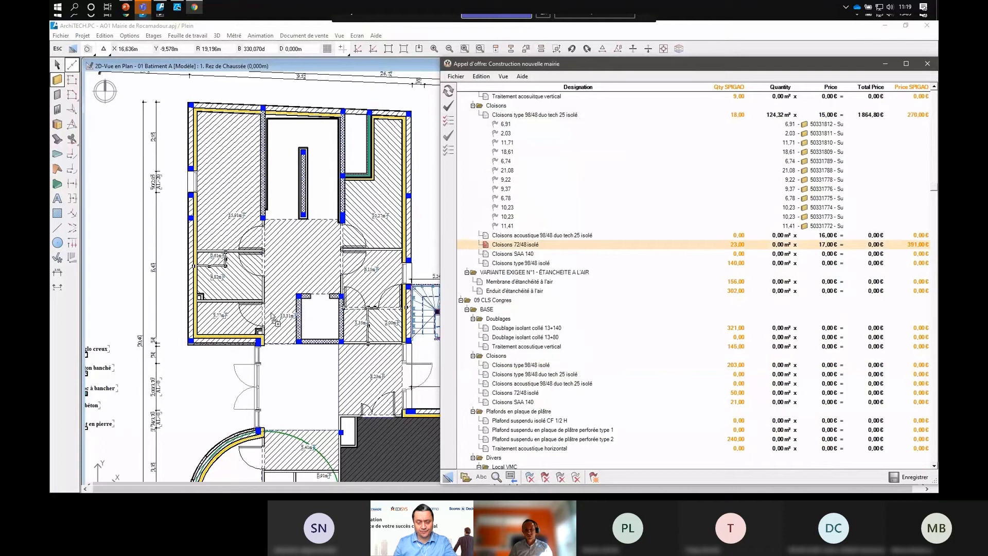
pyautogui.moveTo(202, 366); pyautogui.dragTo(202, 366)
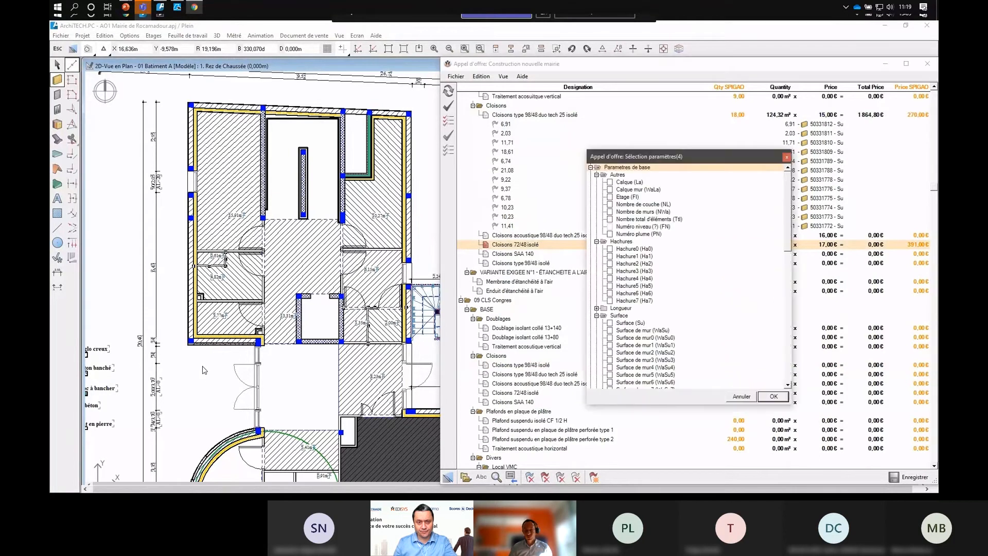
pyautogui.click(610, 323)
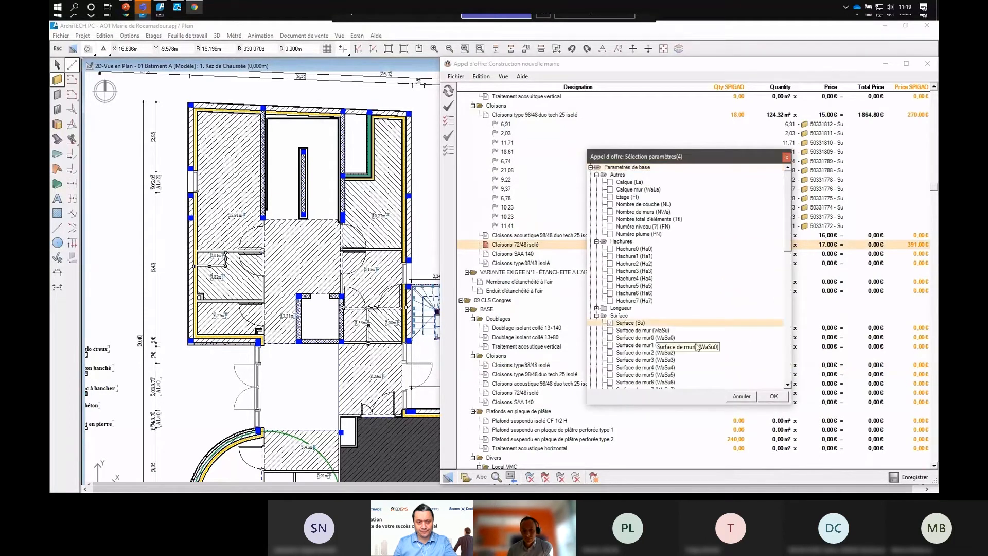
pyautogui.click(773, 396)
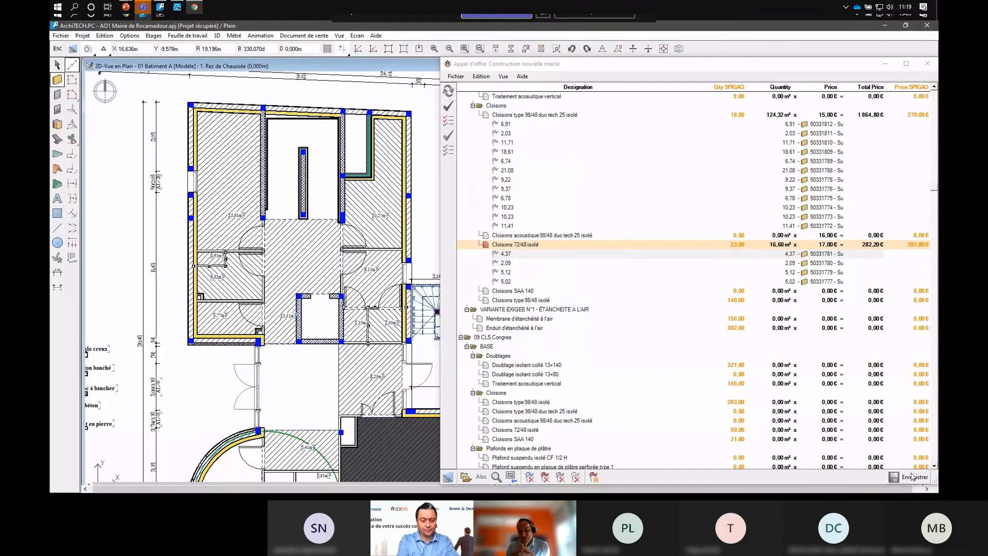
pyautogui.click(912, 476)
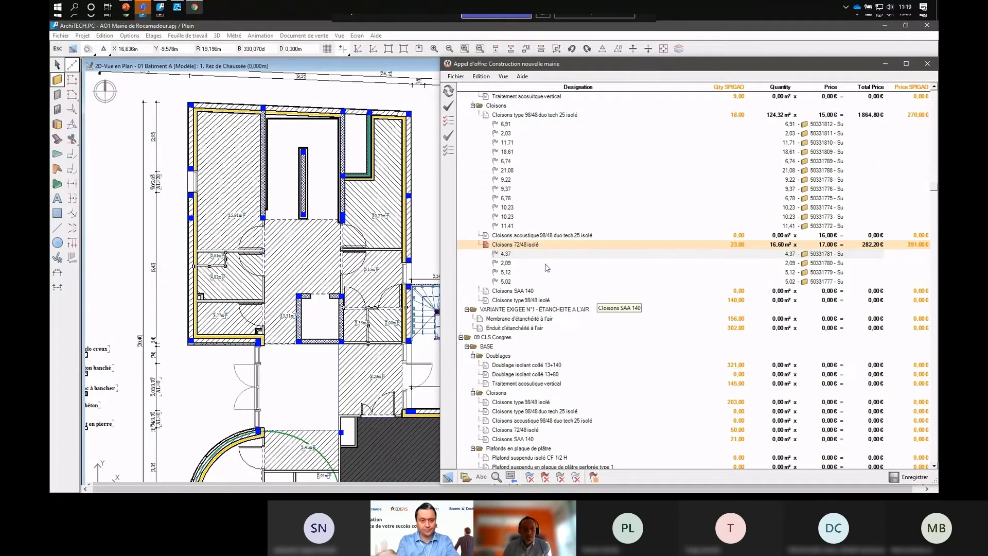
# Return to the sales document with the tender window minimized and open the ODS file generation options
pyautogui.click(58, 65)
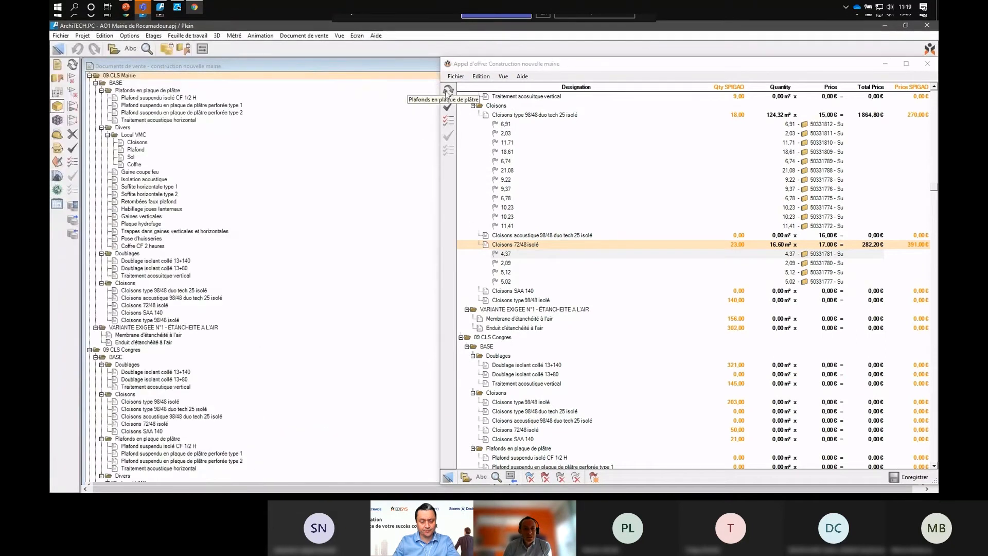
pyautogui.click(886, 66)
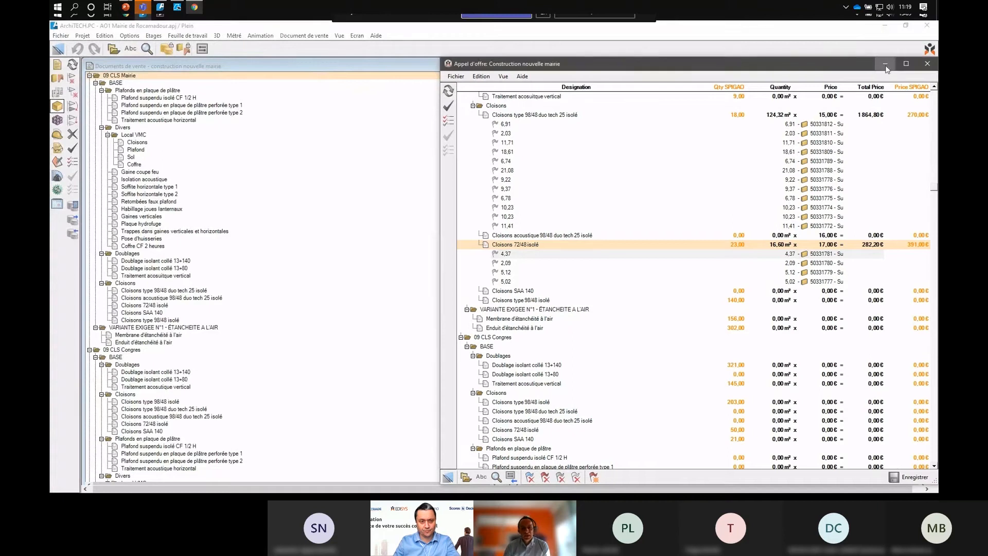
pyautogui.rightClick(318, 261)
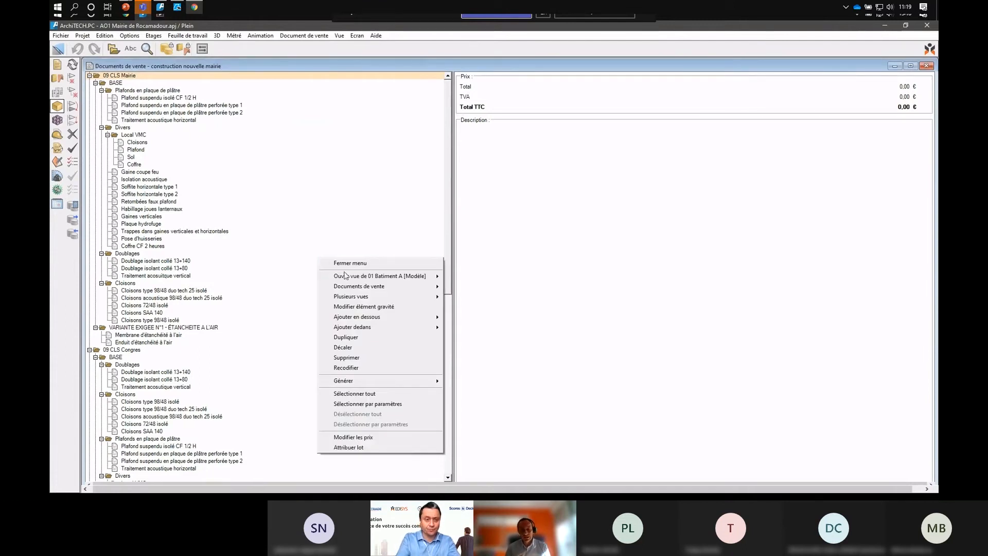
pyautogui.moveTo(397, 379)
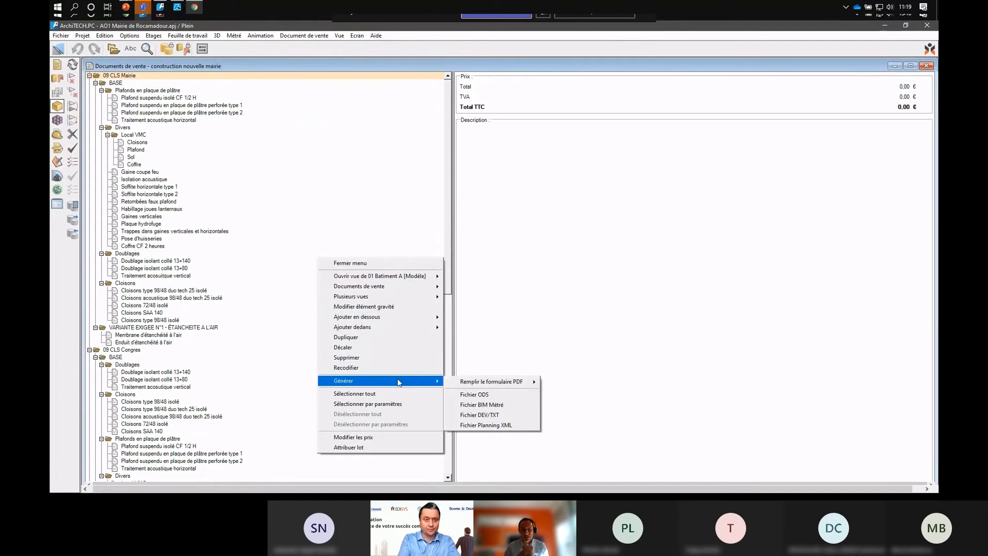
pyautogui.click(474, 395)
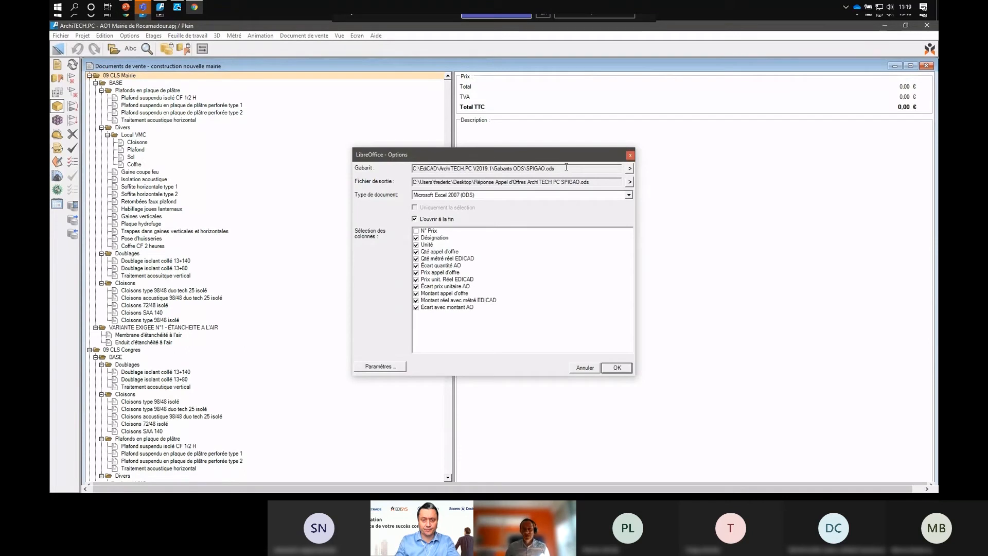
# Generate "Réponse Appel d'Offres ArchiTECH PC SPIGAO.ods" from the SPIGAO.ods template as Microsoft Excel 2007 (ODS), replacing the existing file
pyautogui.moveTo(549, 168); pyautogui.dragTo(422, 166)
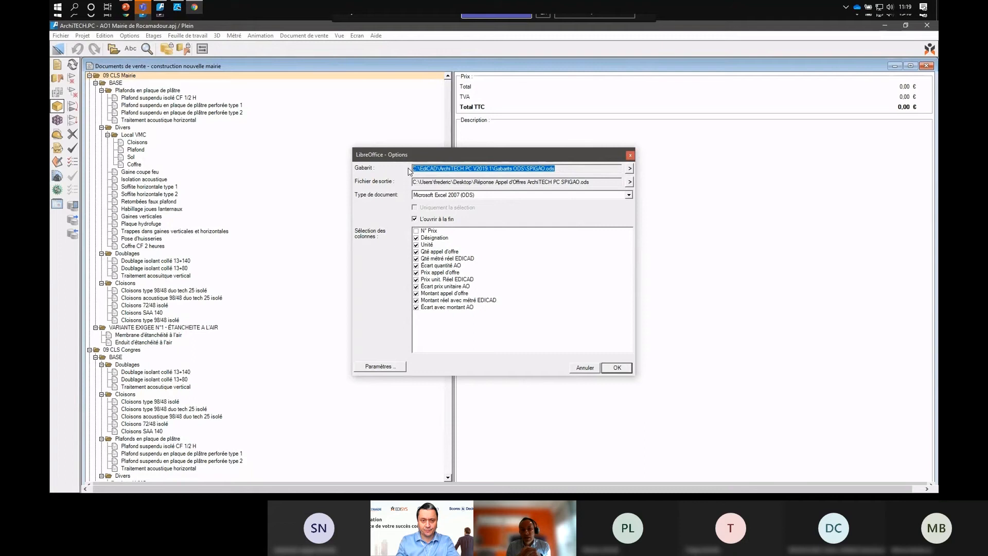
pyautogui.moveTo(593, 182); pyautogui.dragTo(431, 180)
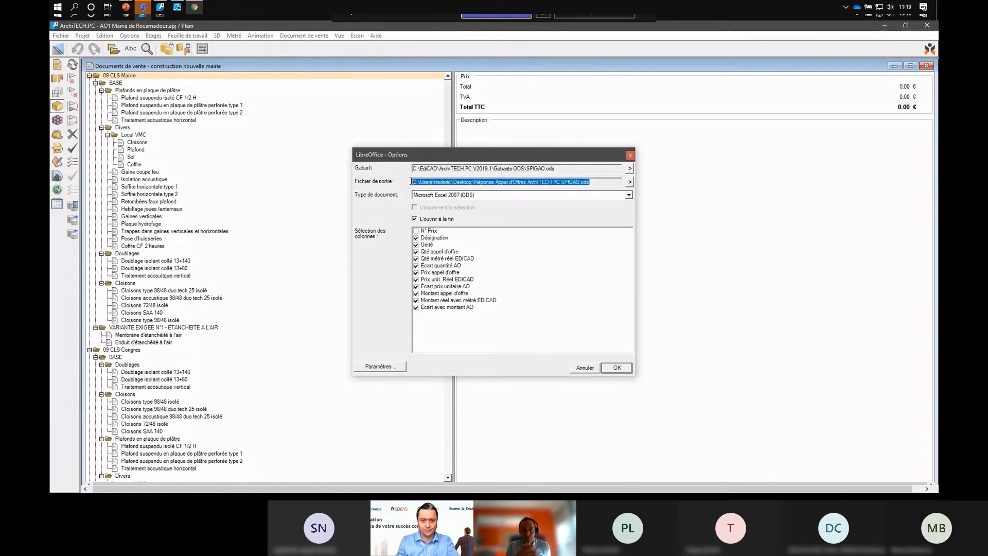
pyautogui.click(628, 195)
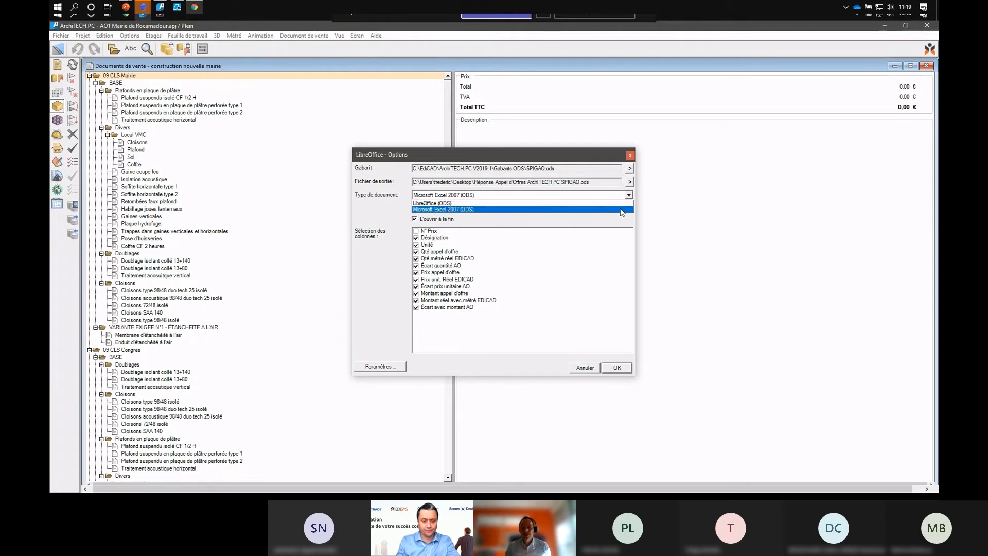
pyautogui.click(621, 209)
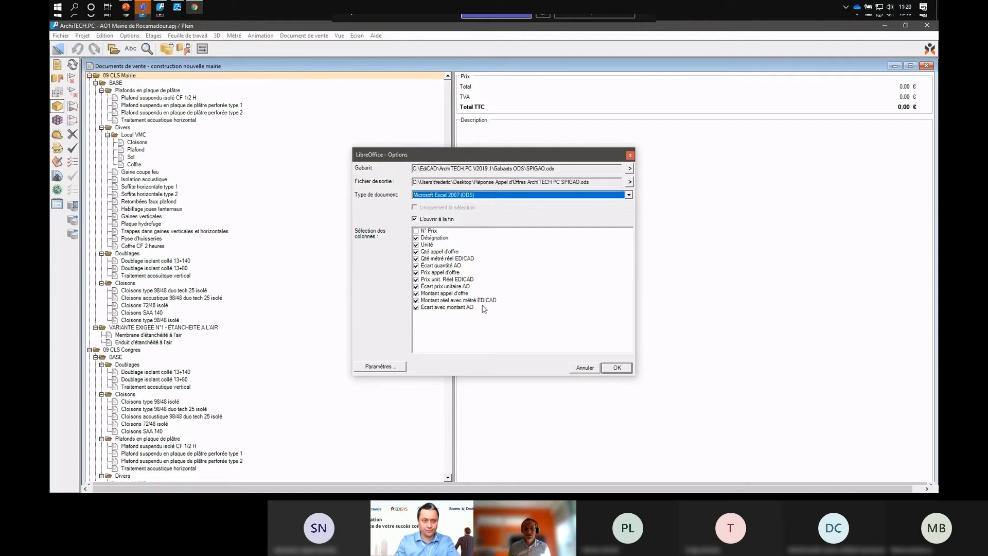
pyautogui.click(617, 367)
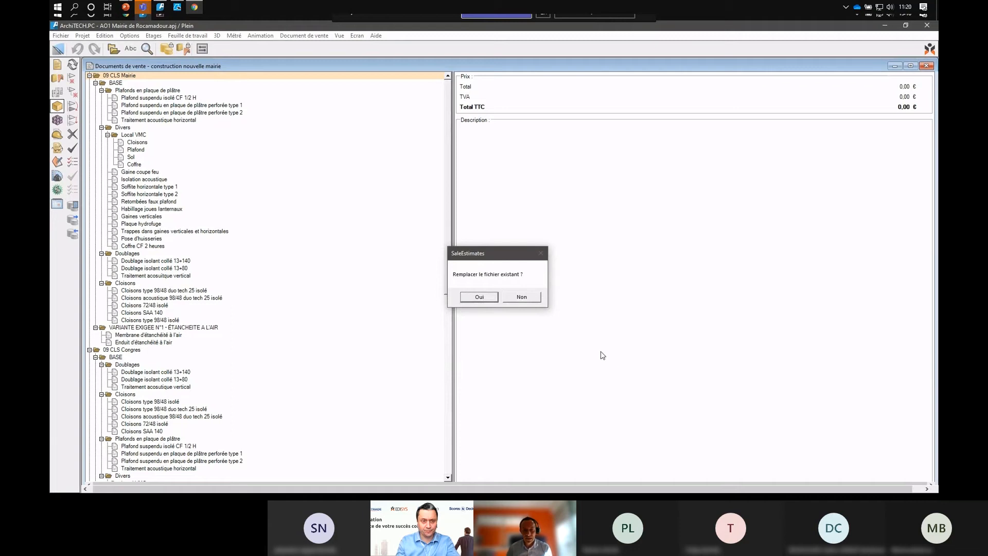
pyautogui.click(480, 297)
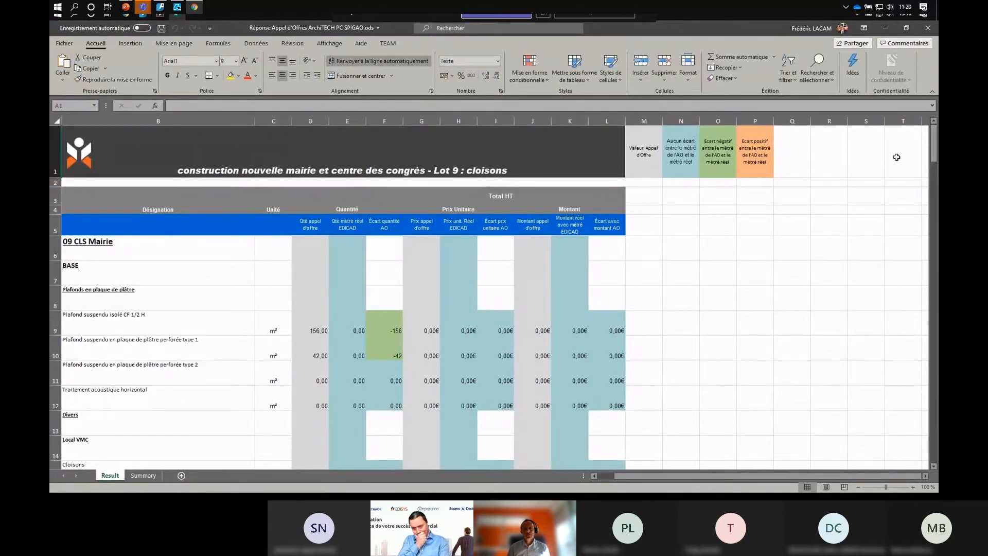
# Examine the generated spreadsheet's column headings for units, quantities, unit prices and amounts
pyautogui.moveTo(933, 151)
pyautogui.mouseDown()
pyautogui.moveTo(933, 445)
pyautogui.moveTo(934, 154)
pyautogui.mouseUp()
pyautogui.click(287, 210)
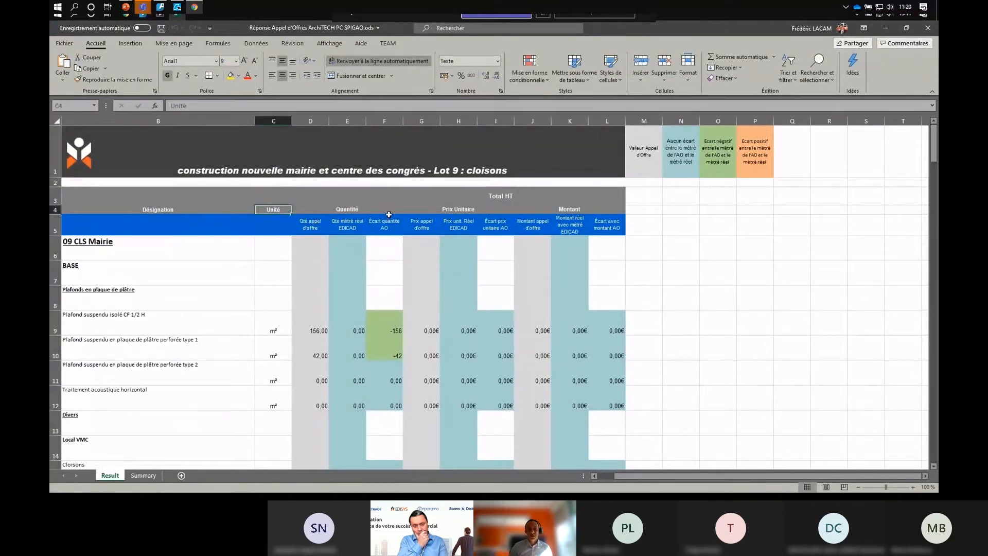